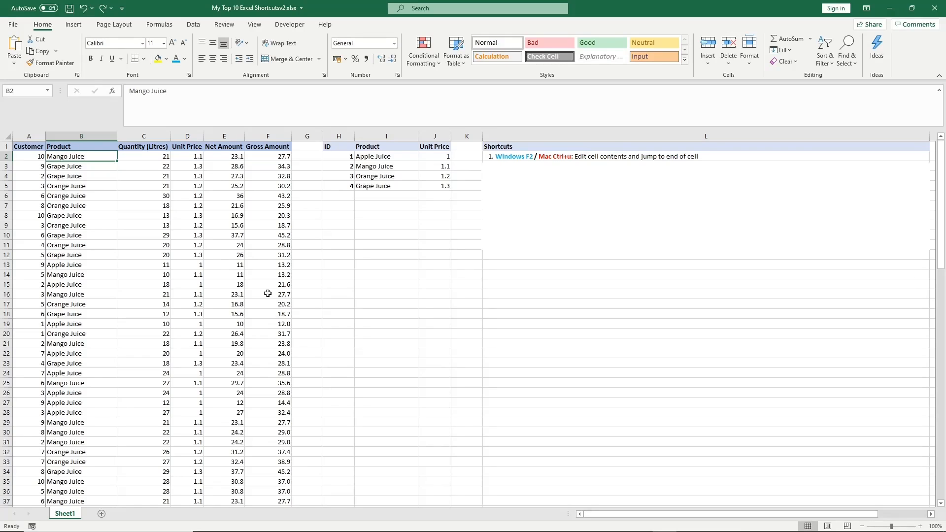
Inspect the Net Amount formulas in cells E2, E10 and E15 in edit mode, leaving each without changes.
click(209, 157)
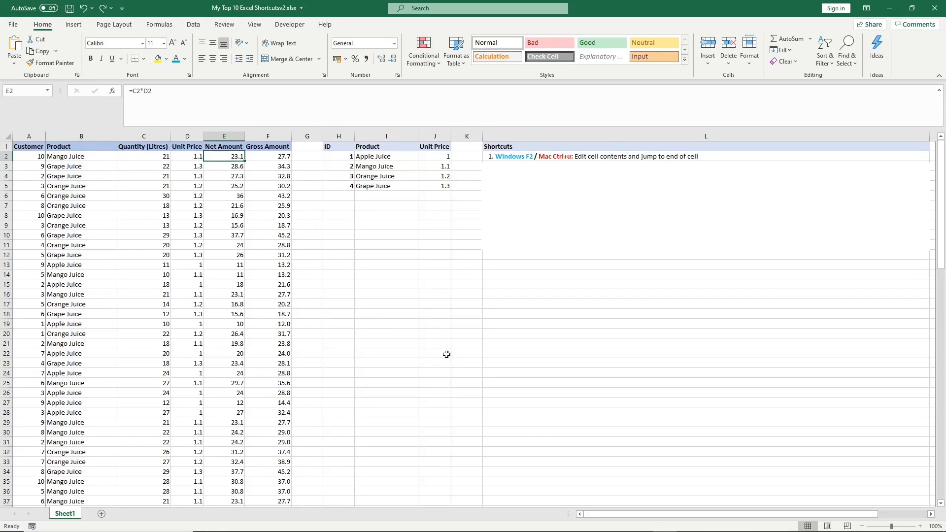
key(F2)
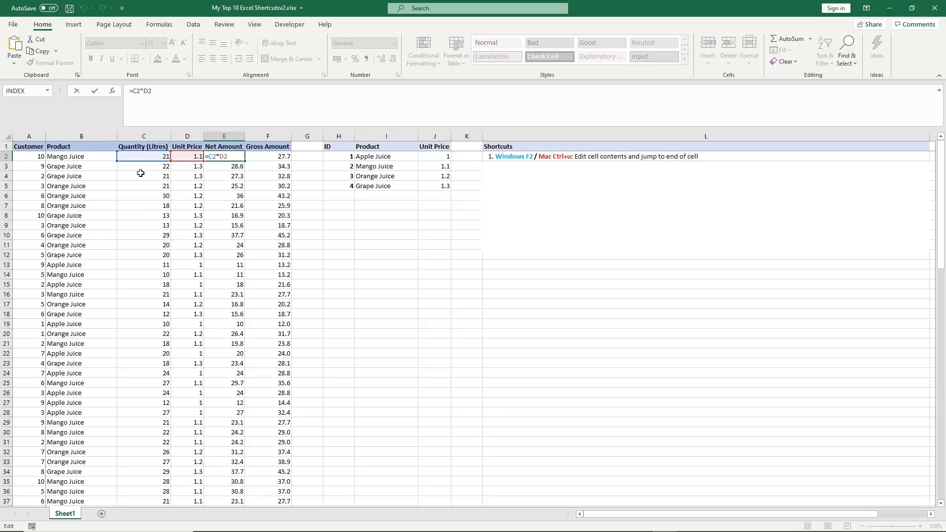
key(Escape)
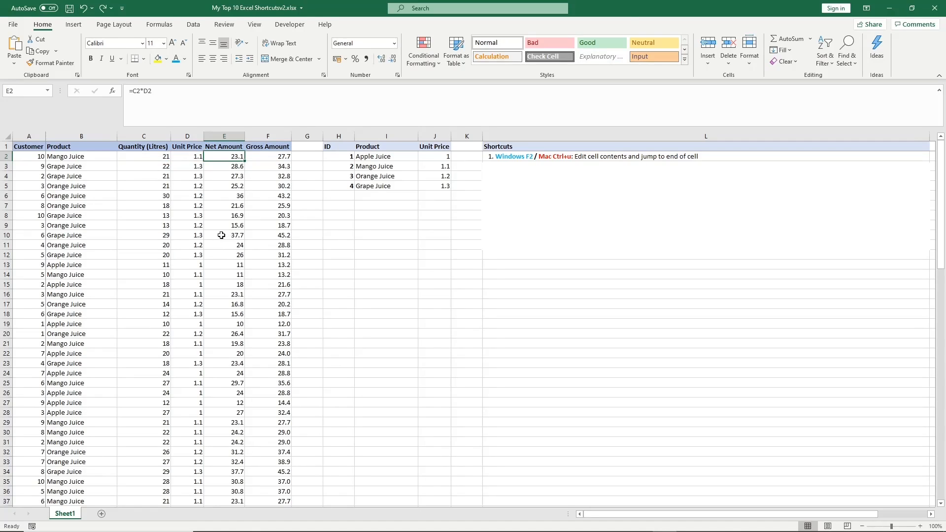
double_click(222, 235)
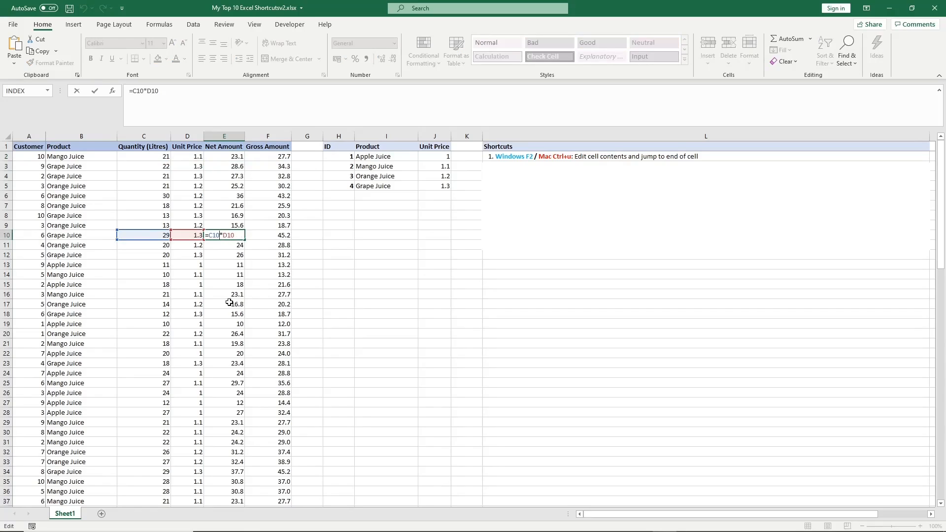
key(Escape)
click(225, 284)
key(F2)
key(Escape)
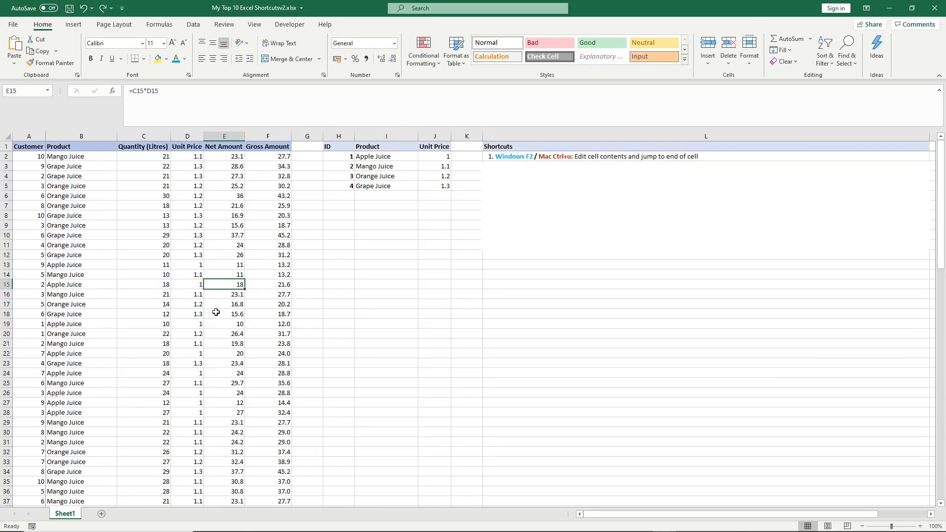
double_click(222, 314)
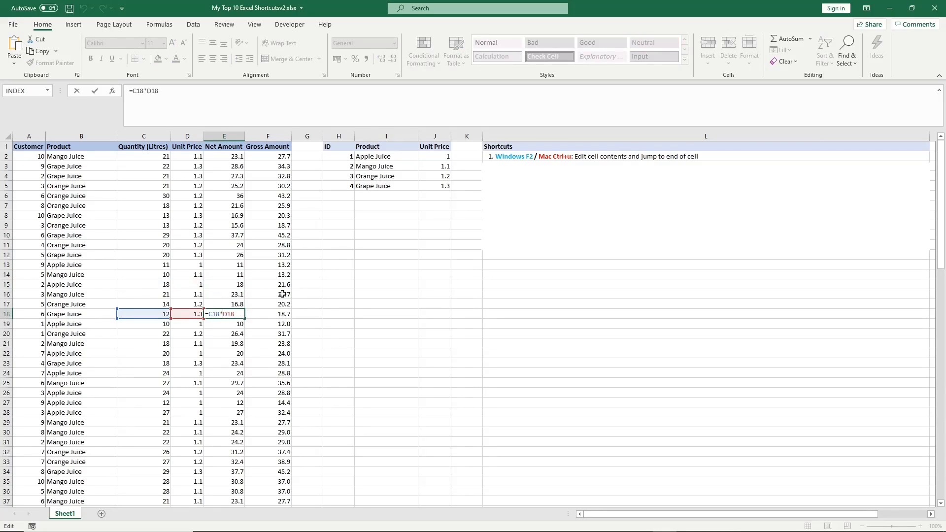
click(215, 365)
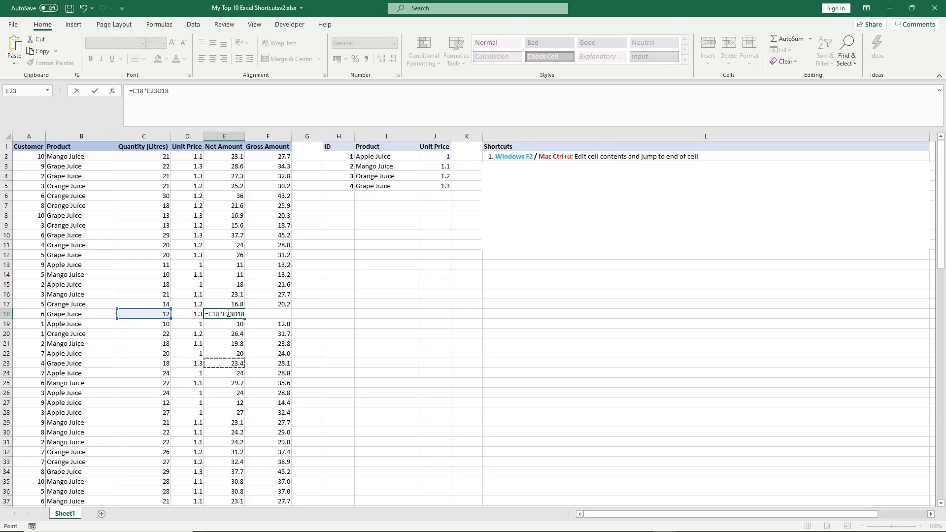
key(Escape)
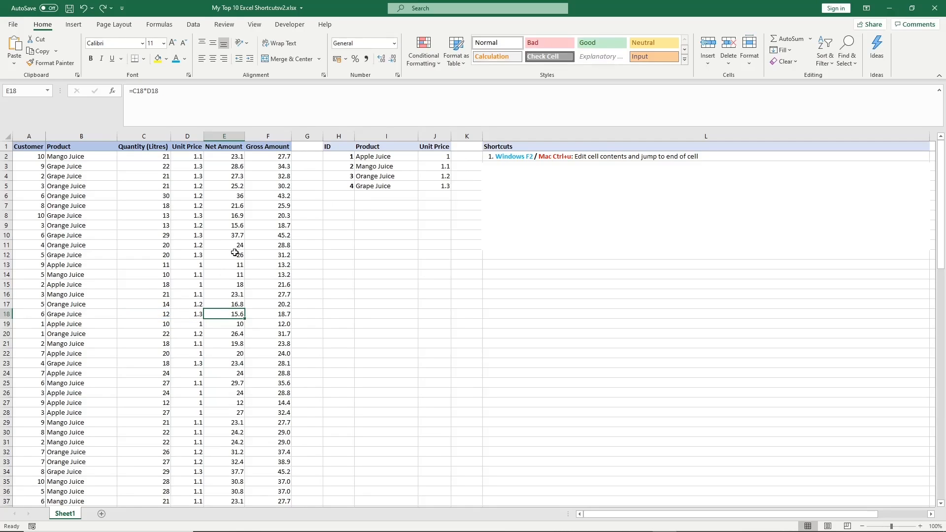
Check further Net Amount formulas in column E, opening E6 and E13 in edit mode and discarding any edits.
click(235, 254)
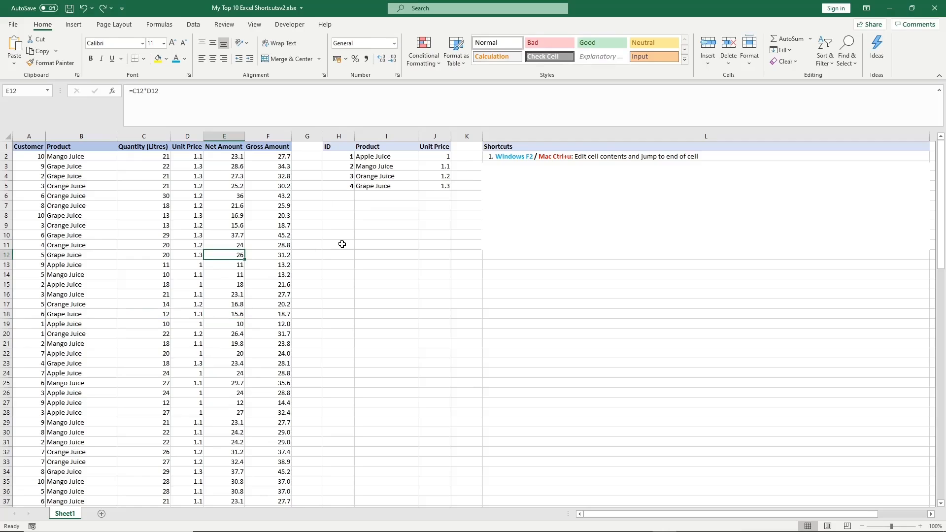
click(234, 196)
key(F2)
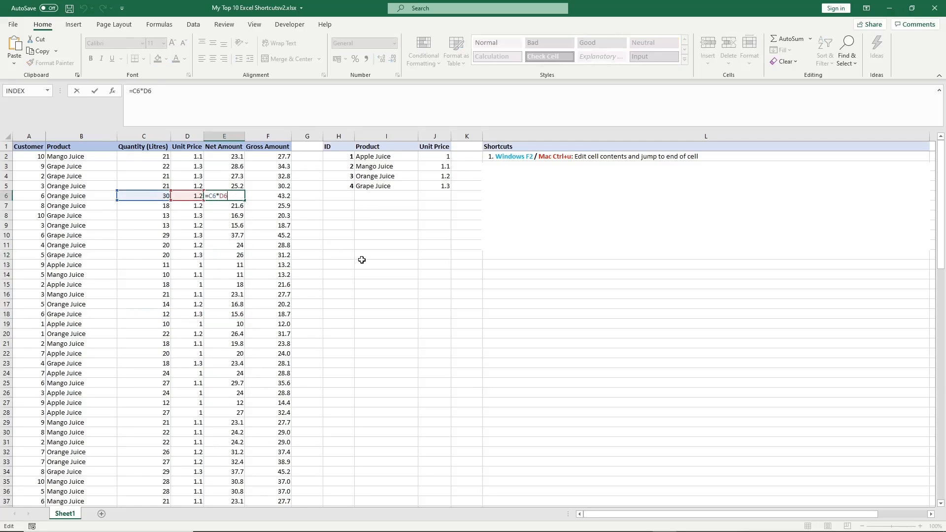
key(Escape)
click(220, 264)
key(F2)
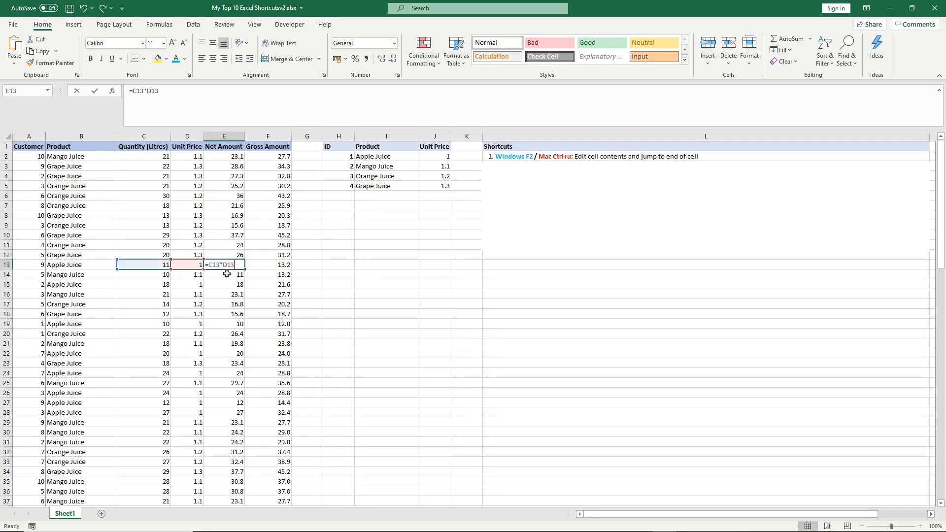
key(Escape)
click(227, 334)
click(227, 215)
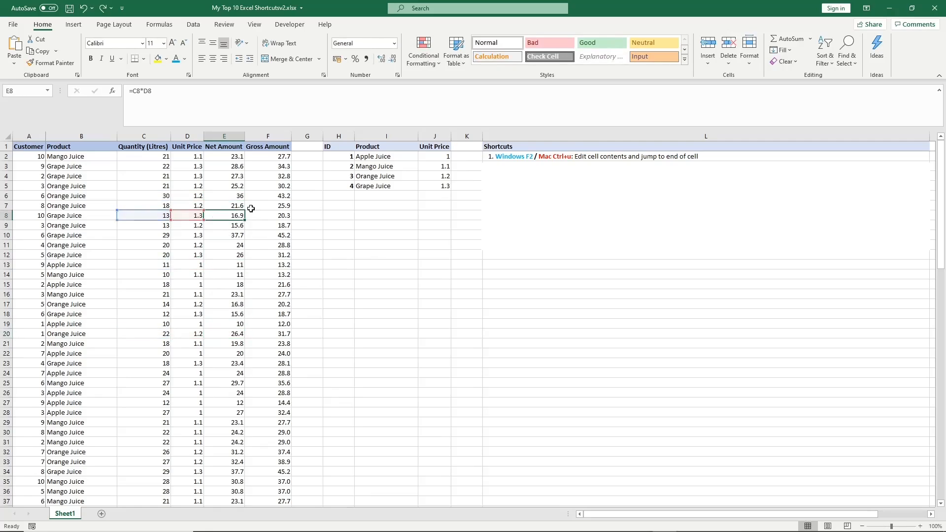
click(235, 167)
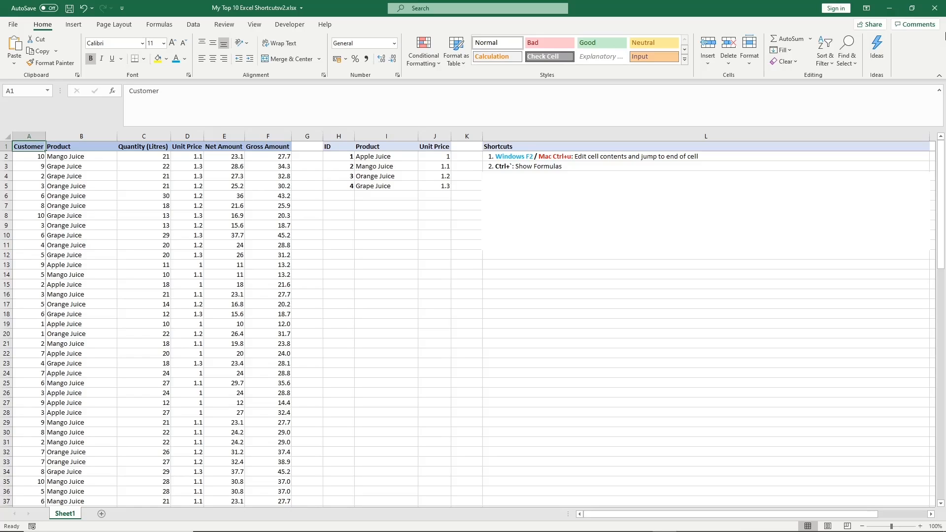
Show all formulas on the sheet, inspect the Unit Price lookups in D2, D6 and D11, and return to showing values.
key(ctrl+grave)
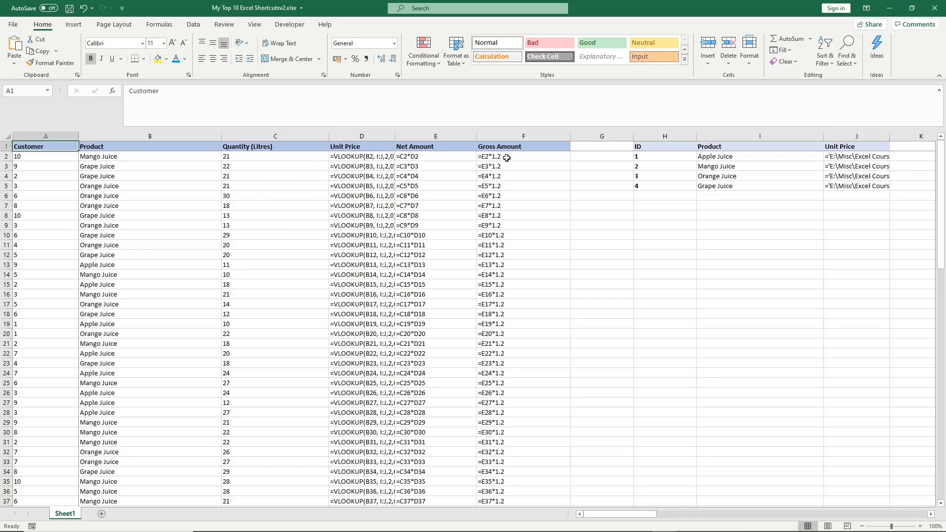
double_click(384, 157)
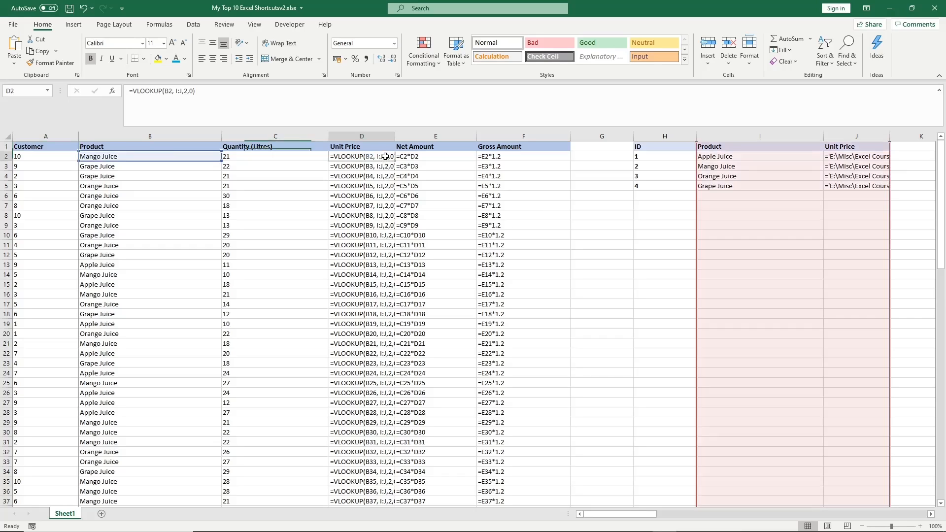
double_click(371, 199)
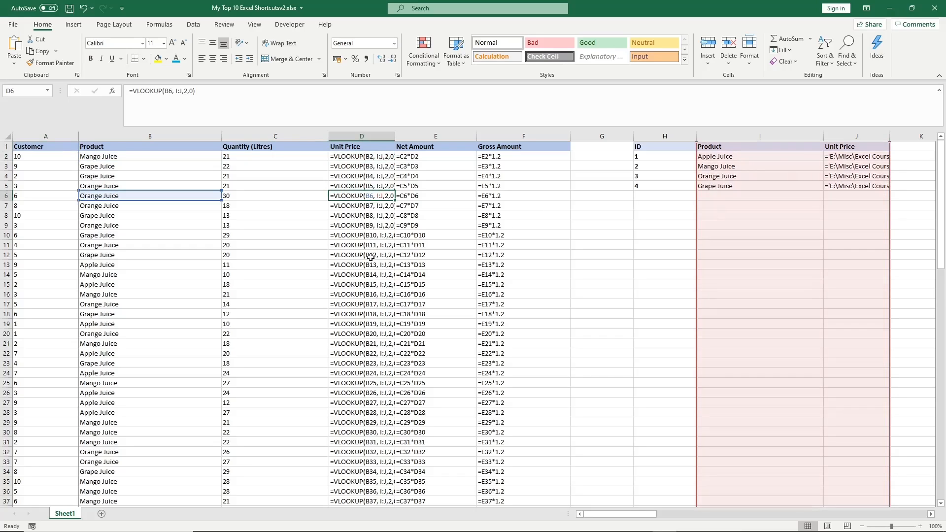
double_click(376, 245)
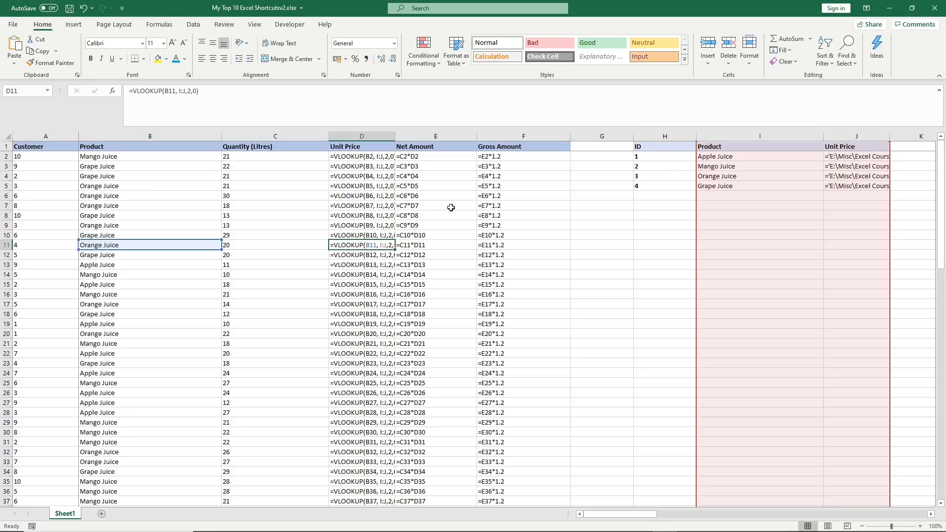
key(Escape)
key(ctrl+grave)
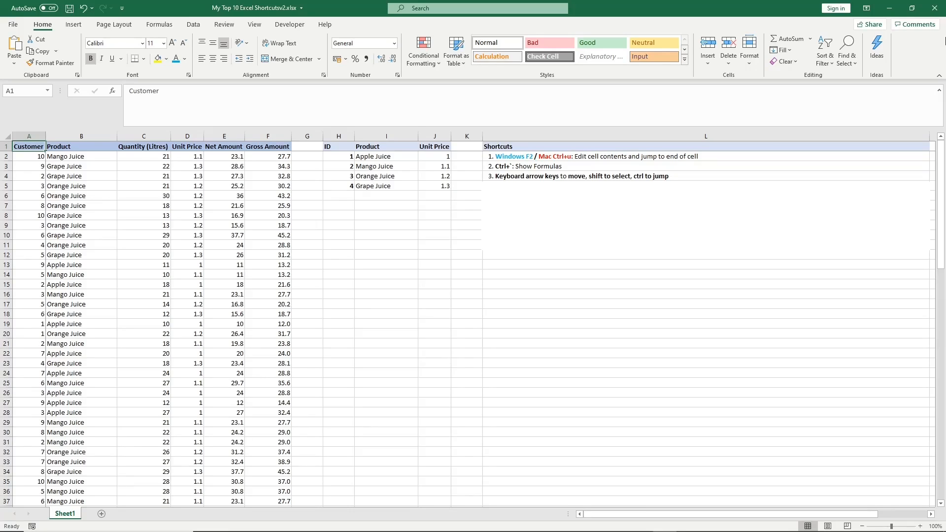
Move the active cell one cell at a time through the first rows of the sales table and back to A1.
key(Down)
key(Right)
key(Right)
key(Left)
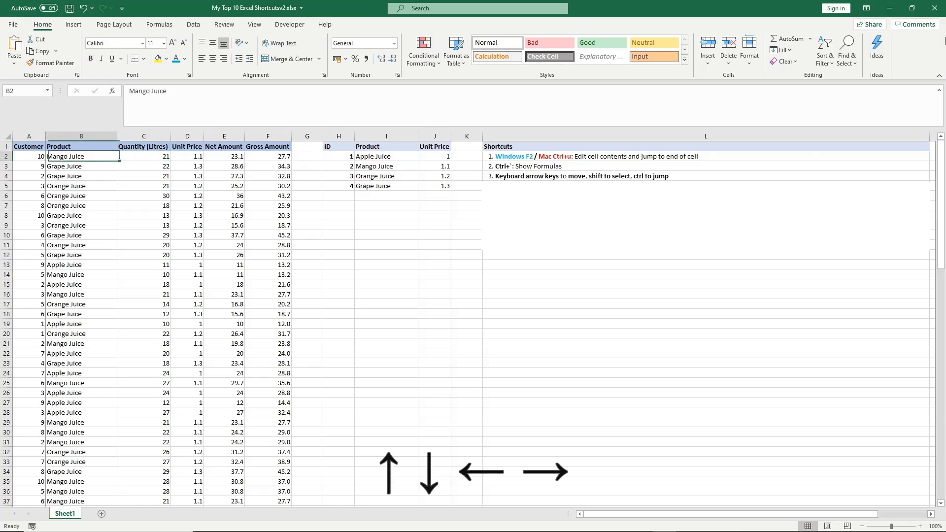
key(Down)
key(Down)
key(Right)
key(Right)
key(Up)
key(Left)
key(Up)
key(Left)
key(Up)
key(Left)
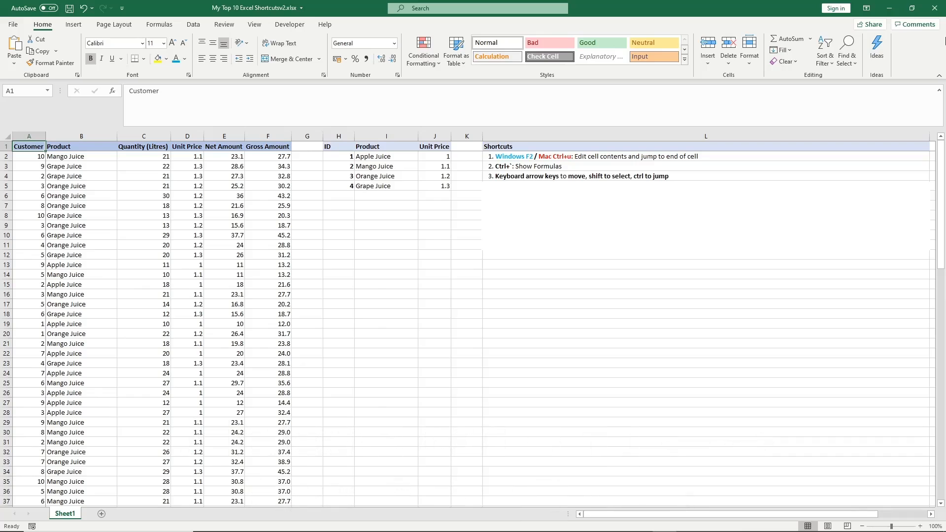
Jump down the Customer column to its last entry and the sheet's last row, and jump back up to A1.
key(ctrl+Down)
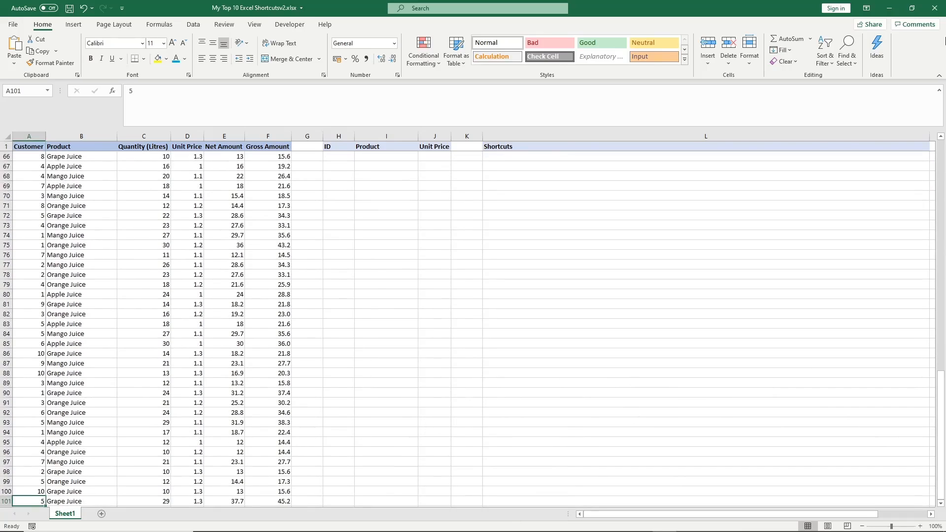
scroll(468, 329, down, 1)
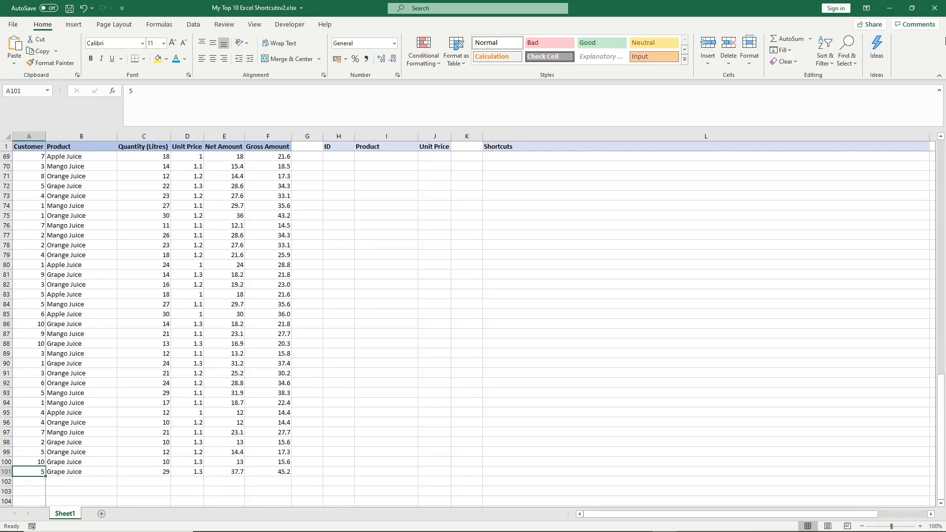
key(ctrl+Down)
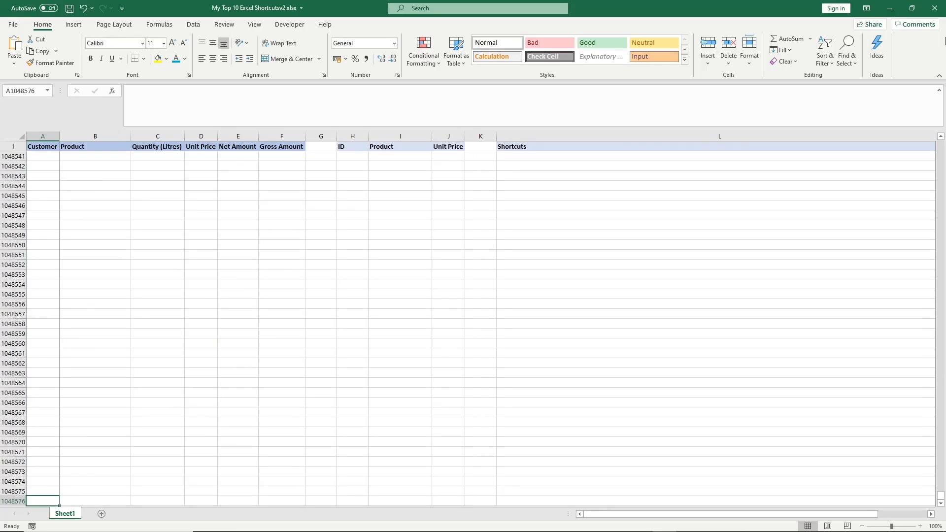
key(ctrl+Up)
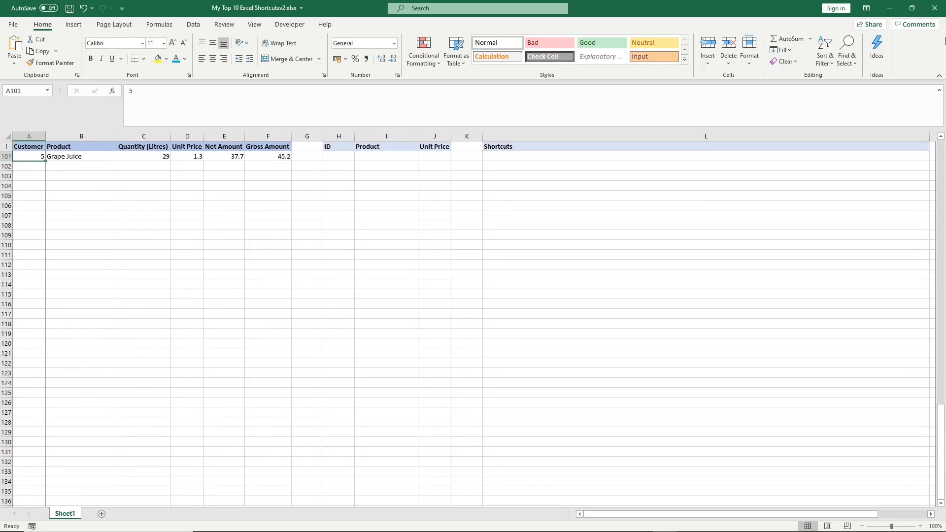
key(ctrl+Up)
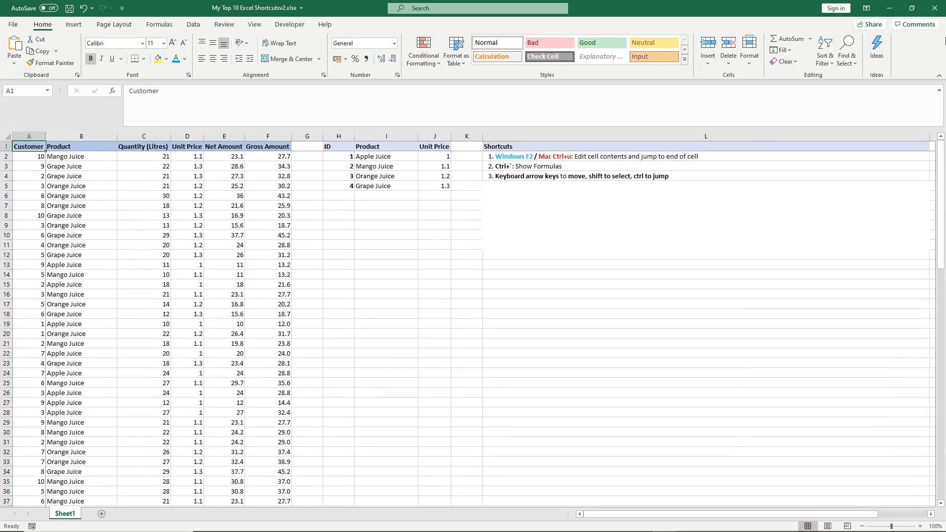
Jump along the header row between the edges of the data blocks as far as J1, and jump back to A1.
key(ctrl+Right)
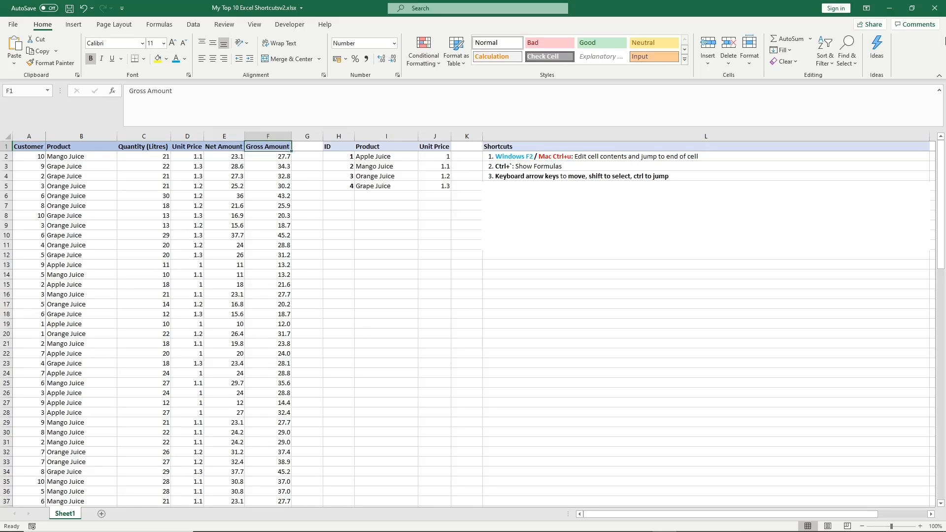
key(ctrl+Right)
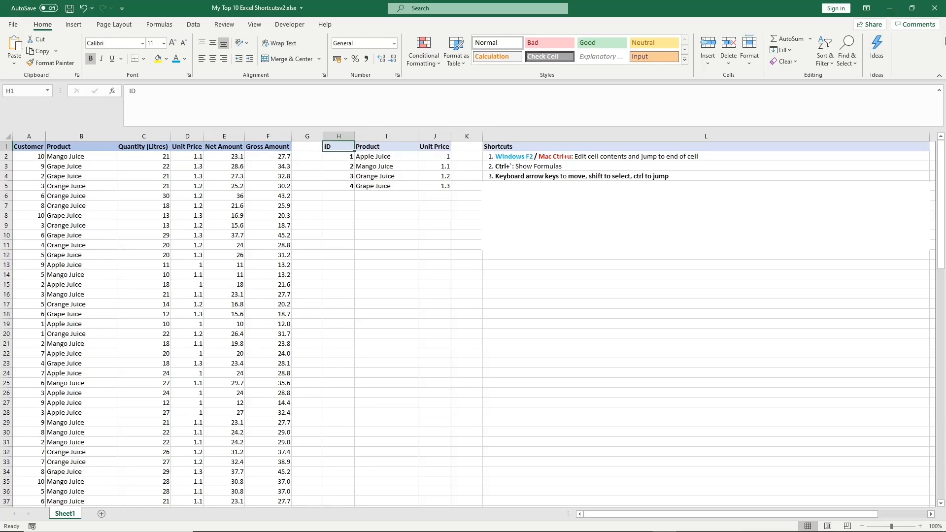
key(ctrl+Right)
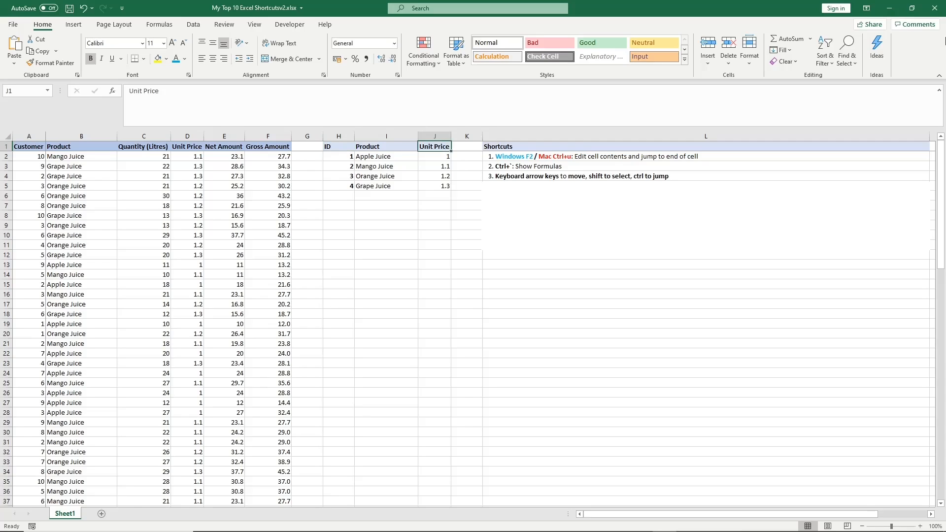
key(ctrl+Left)
key(ctrl+Left)
key(ctrl+Left)
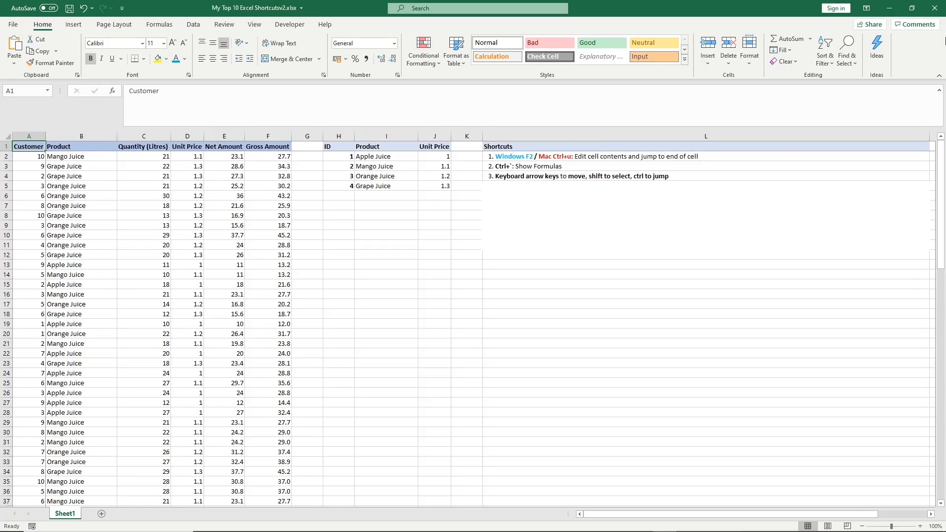
Select A1:A6, extend the selection to column C, shrink it to column A, and collapse it to A1.
key(shift+Down)
key(shift+Down)
key(shift+Down)
key(shift+Down)
key(shift+Down)
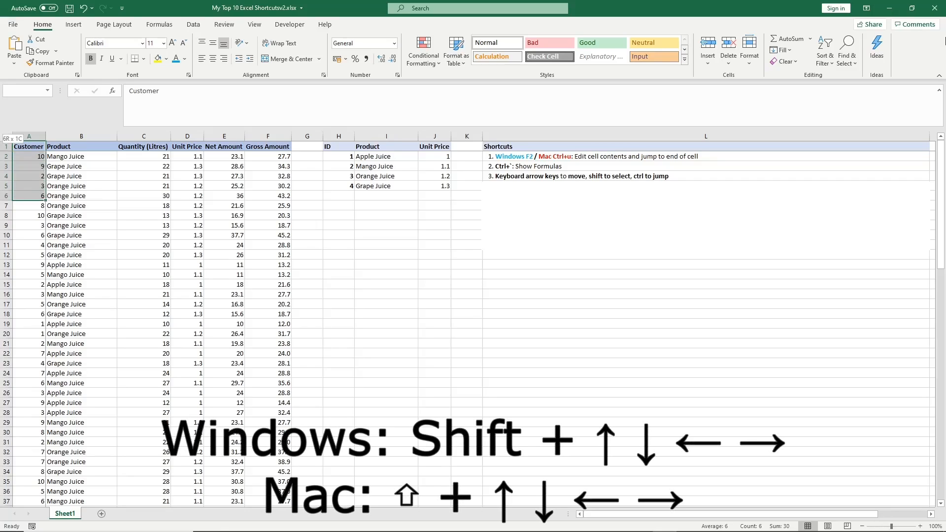
key(shift+Right)
key(shift+Right)
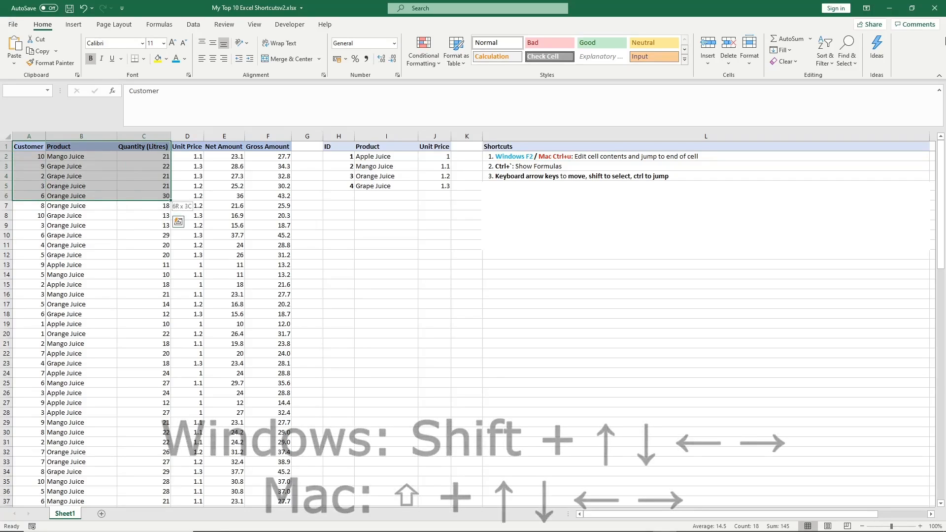
key(shift+Left)
key(shift+Left)
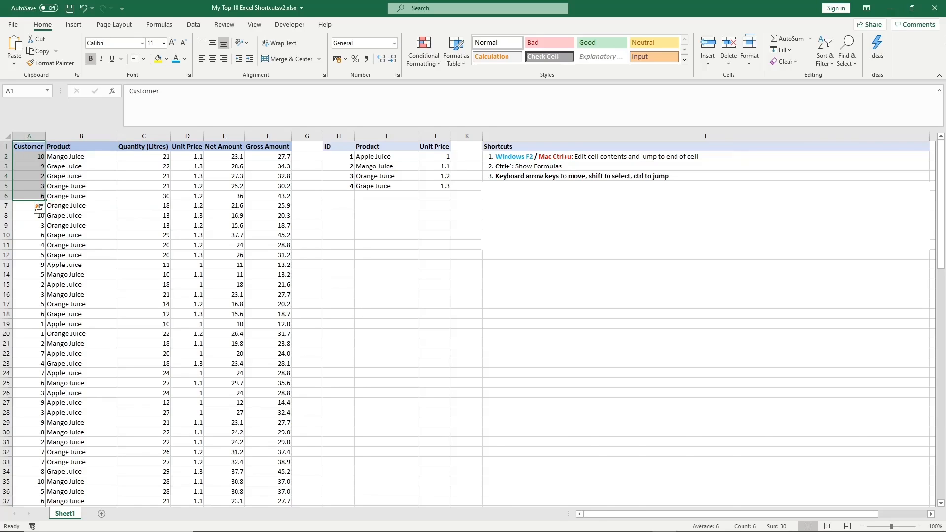
key(Up)
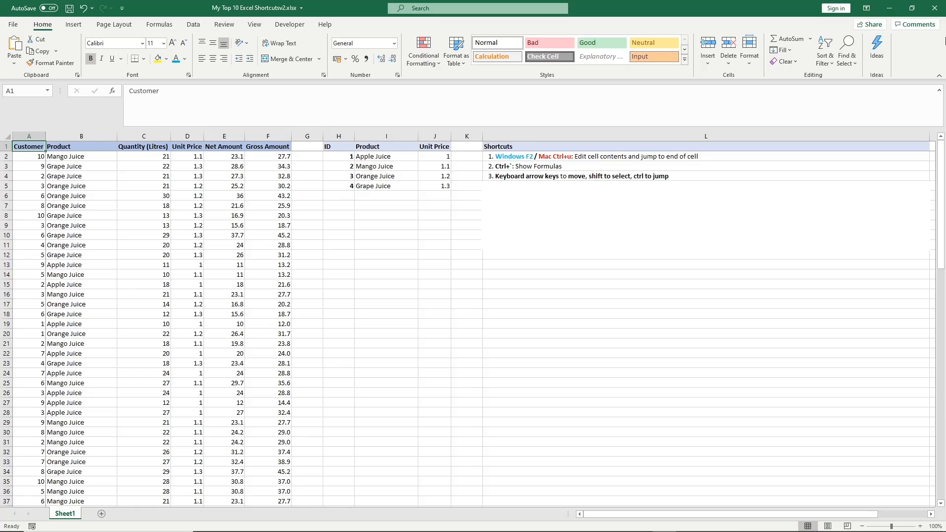
Select the entire sales table from A1 to the last row and across to the Gross Amount column.
key(ctrl+shift+Down)
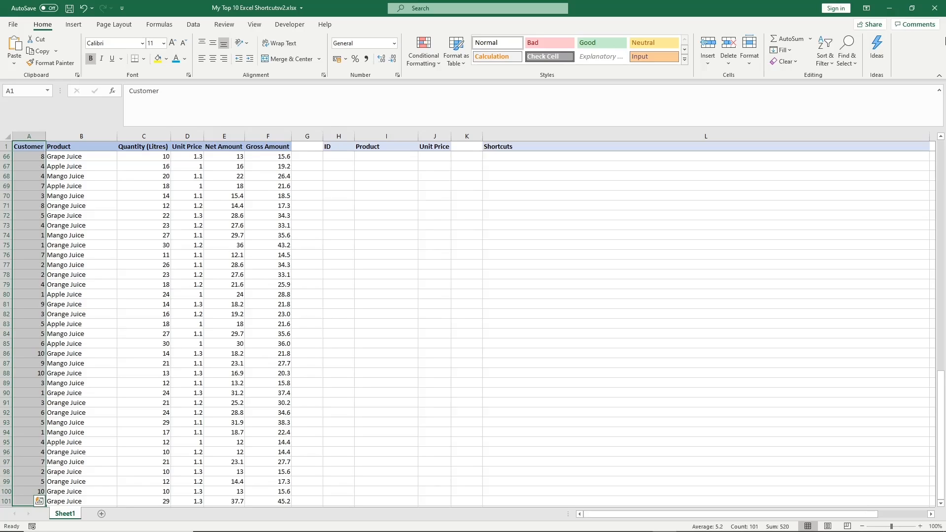
key(ctrl+shift+Right)
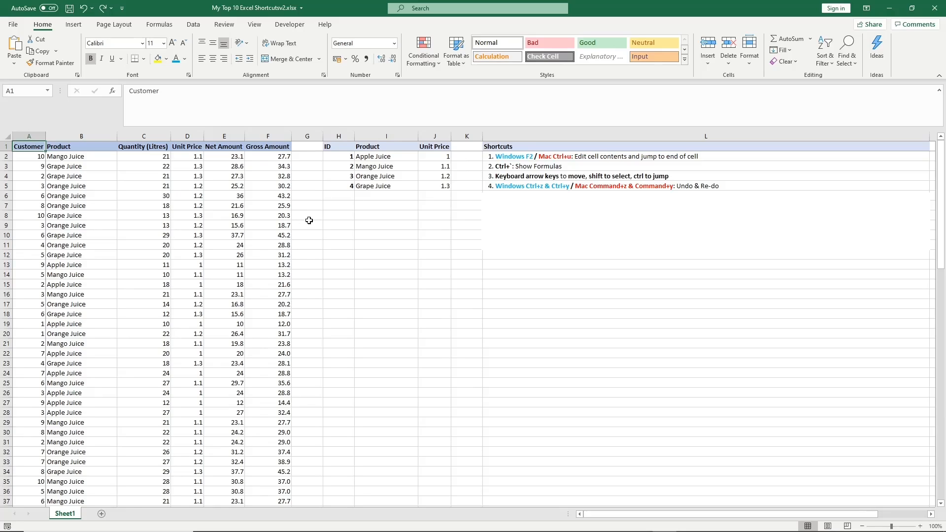
Set the Apple Juice unit price in J2 to 2, and undo the change.
click(435, 157)
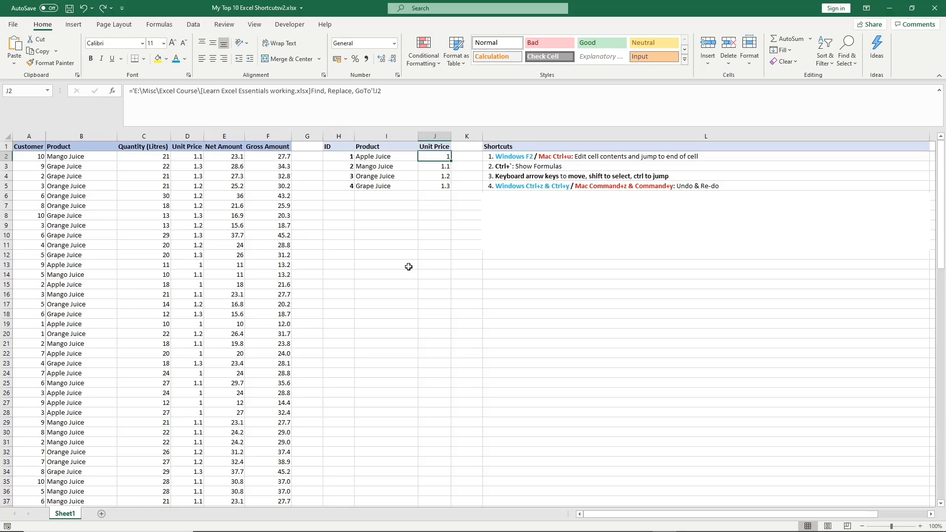
text(2)
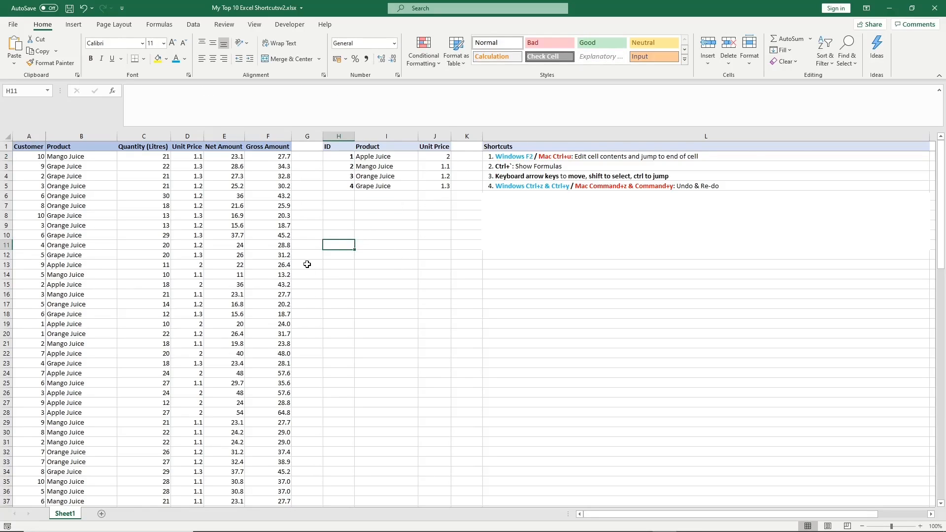
key(ctrl+z)
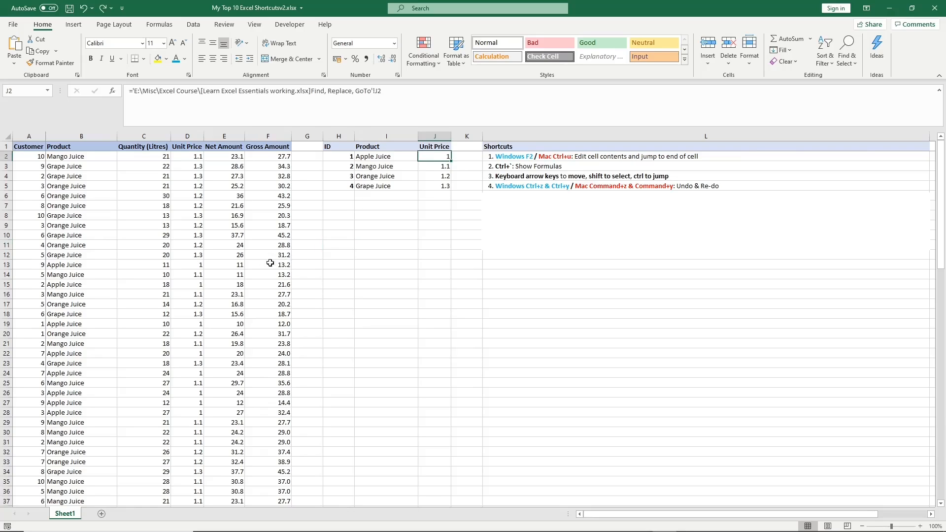
Redo and undo the Apple Juice price change several times, finishing with an undo.
key(ctrl+y)
key(ctrl+z)
key(ctrl+y)
key(ctrl+z)
key(ctrl+y)
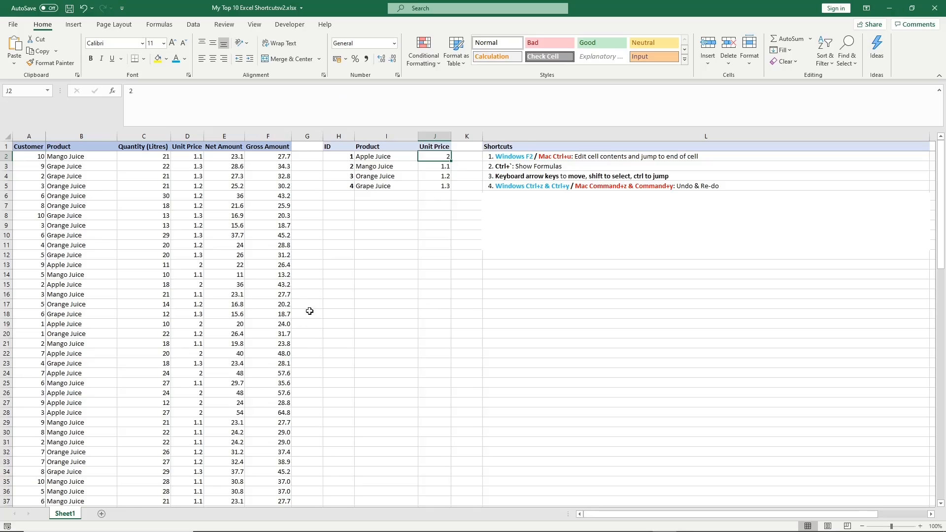
key(ctrl+z)
key(ctrl+y)
key(ctrl+z)
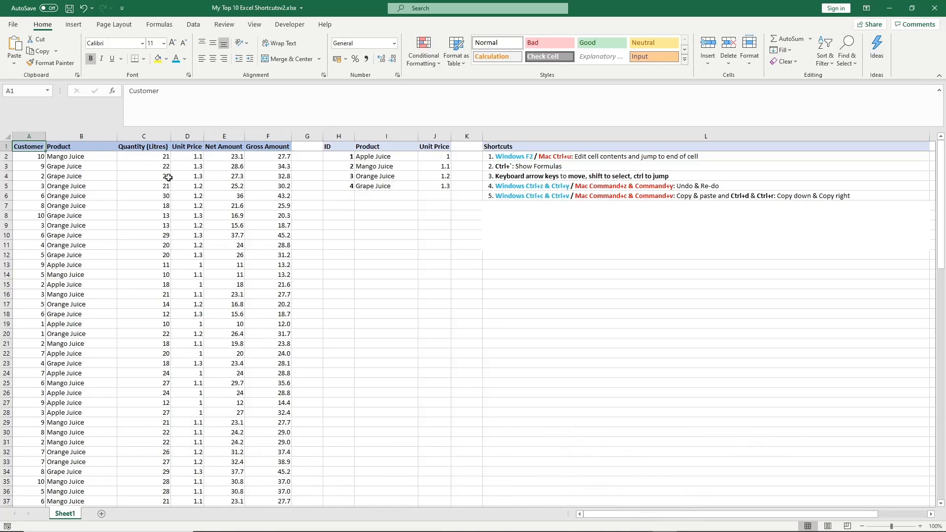
Copy the product names in B2:B13, and open the paste options for H15 without pasting.
drag(58, 156, 64, 264)
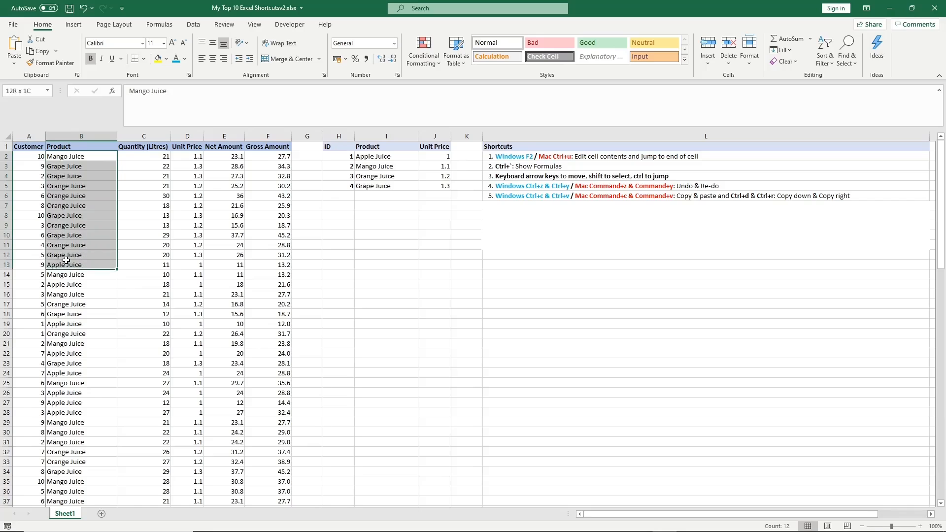
right_click(105, 169)
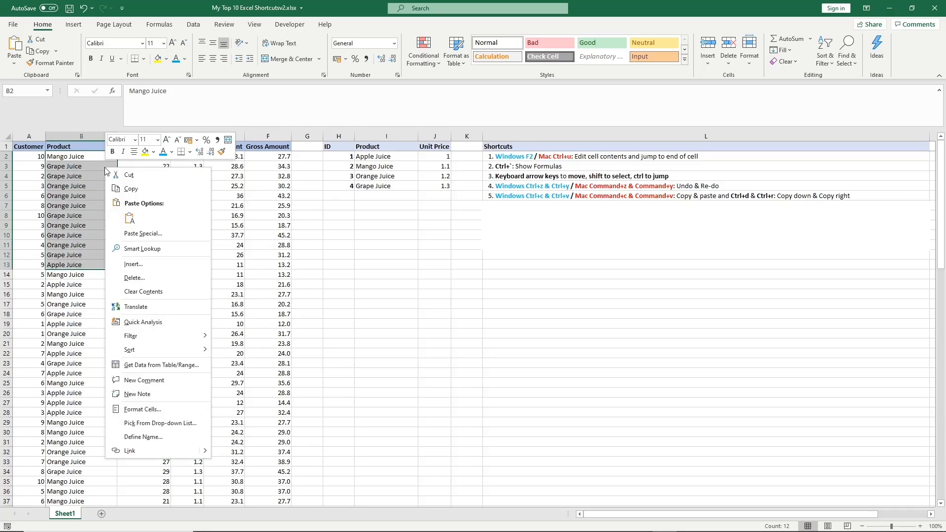
click(133, 189)
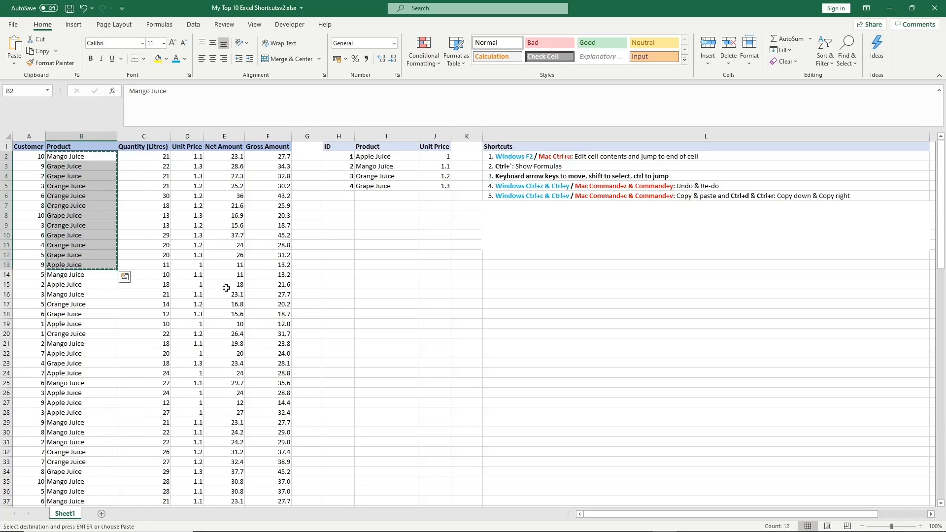
right_click(331, 284)
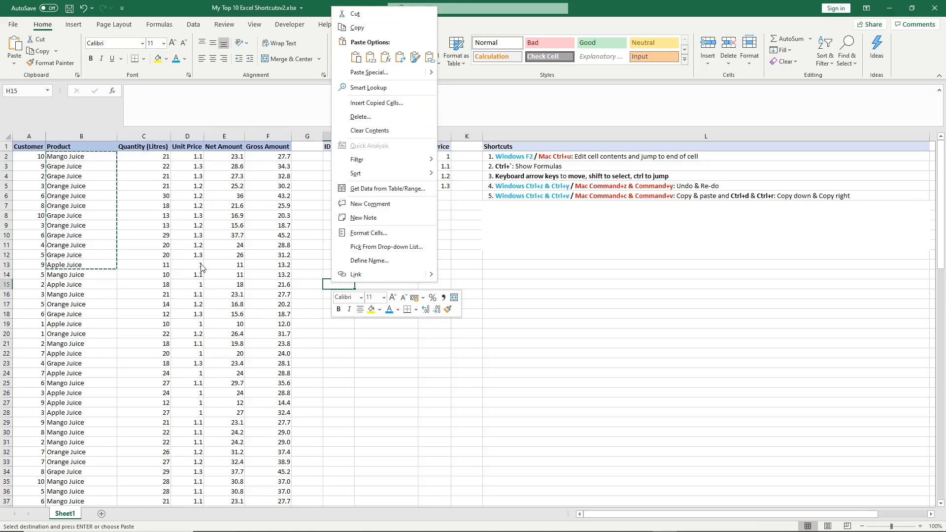
key(Escape)
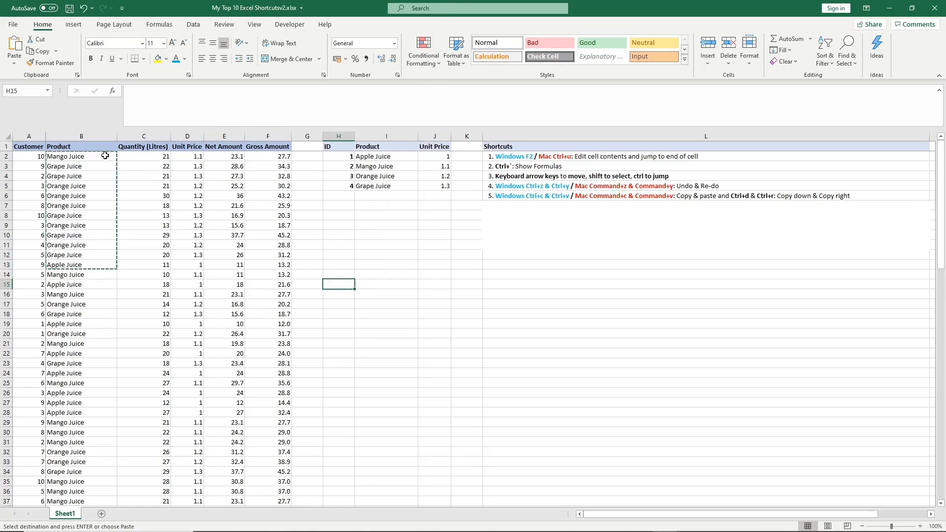
Copy the product names in B2:B13 and paste them starting at H12.
drag(105, 155, 104, 264)
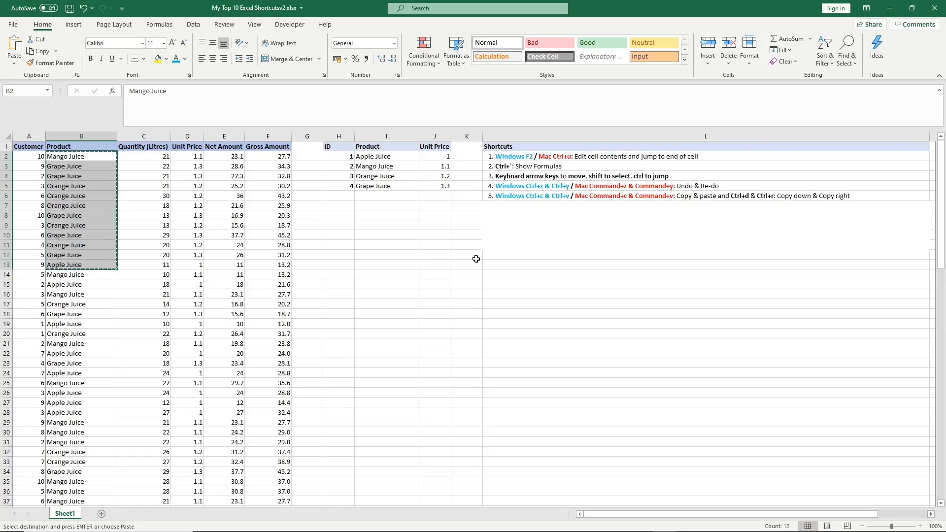
click(325, 256)
key(ctrl+v)
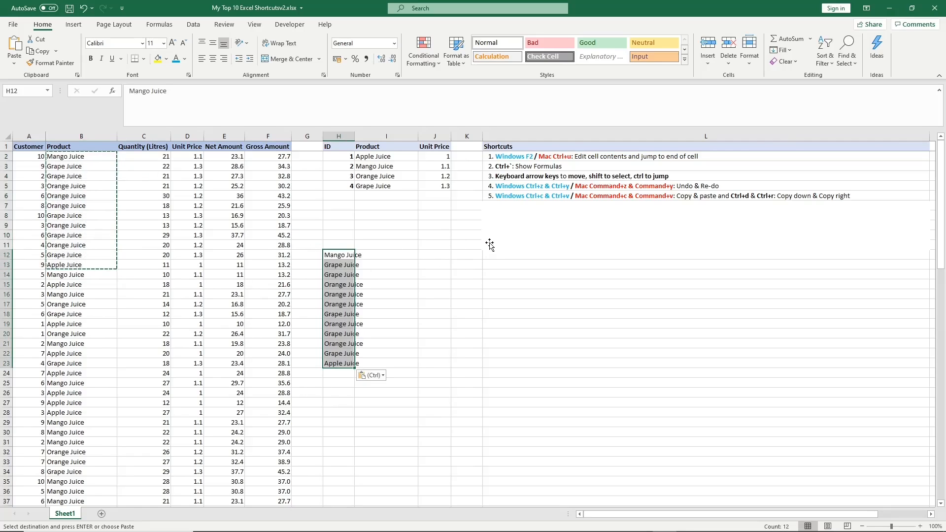
right_click(387, 255)
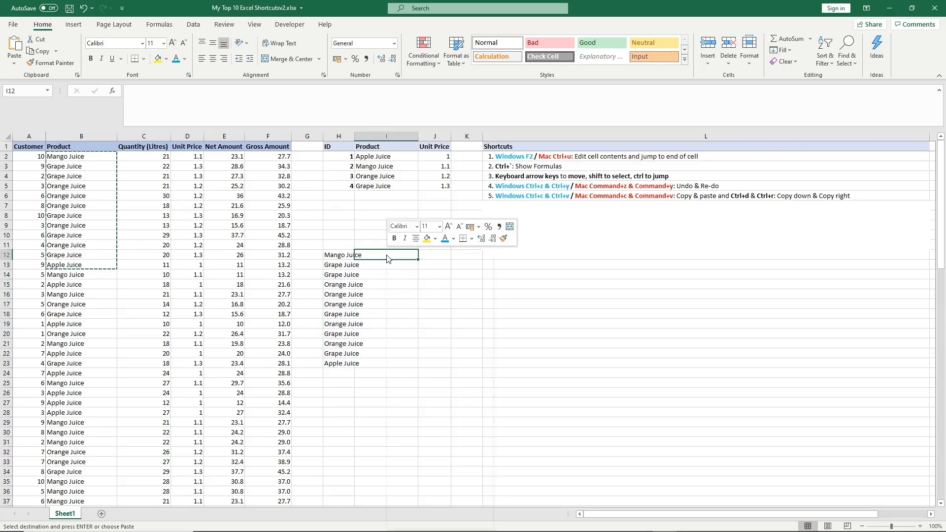
click(411, 306)
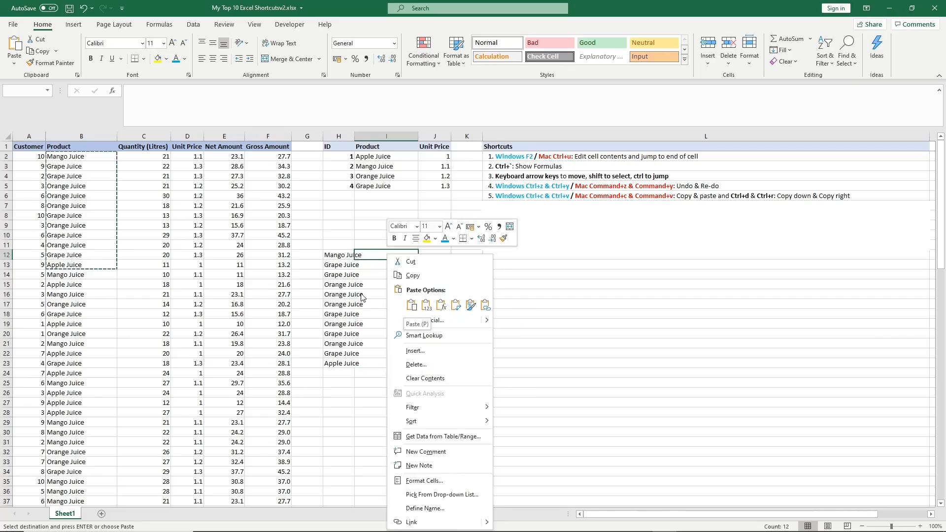
click(342, 273)
Clear the pasted product names from H12:H23.
drag(340, 255, 340, 365)
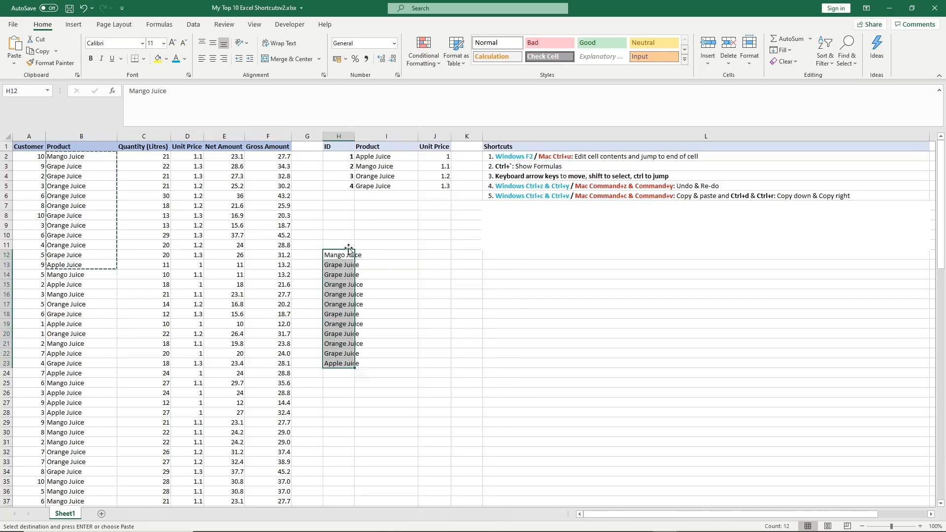
key(Delete)
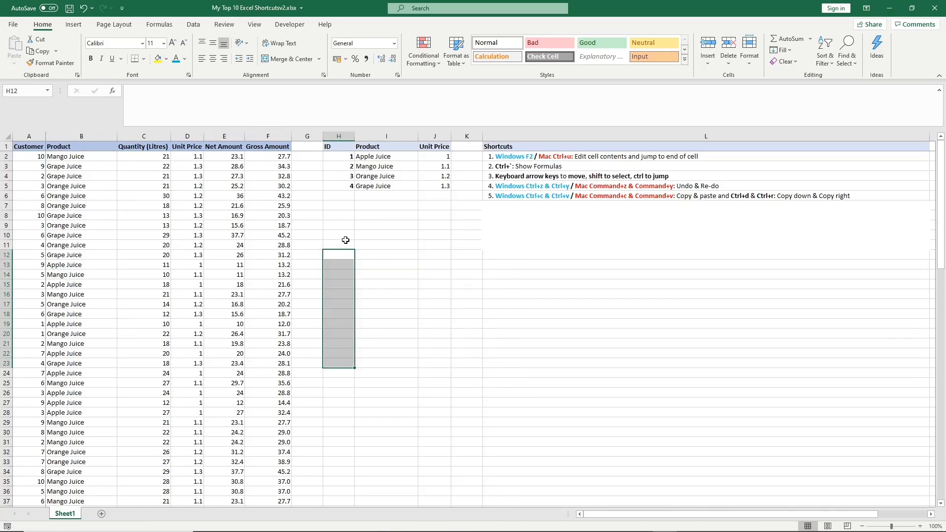
key(shift+Return)
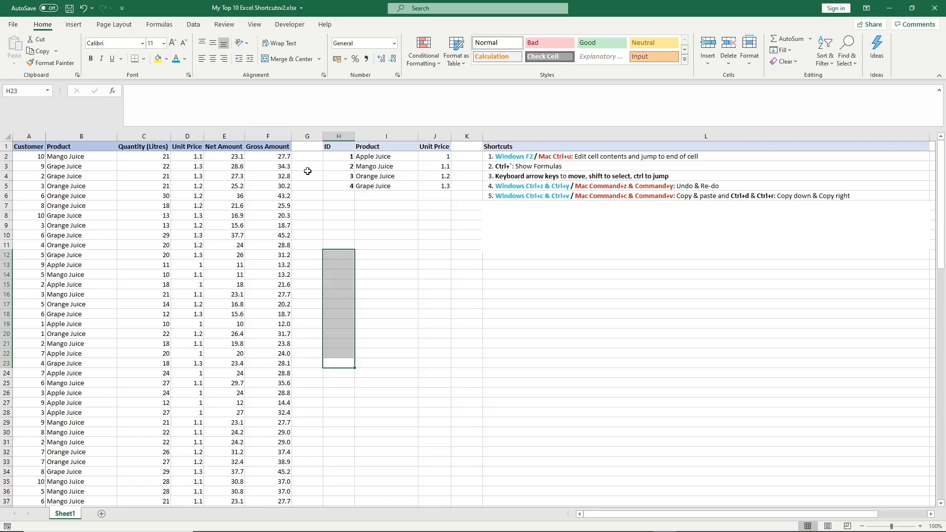
Enter the column header "Tax" in G1.
click(309, 148)
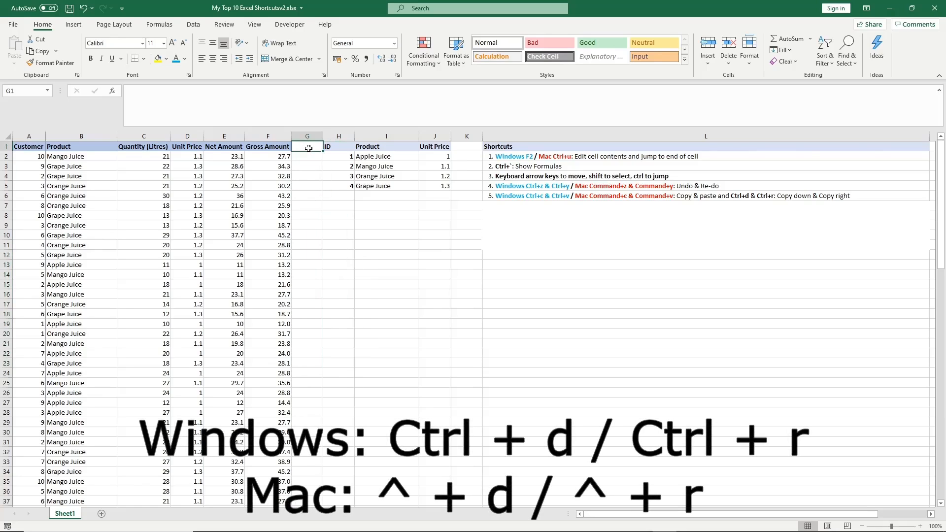
text(Tax)
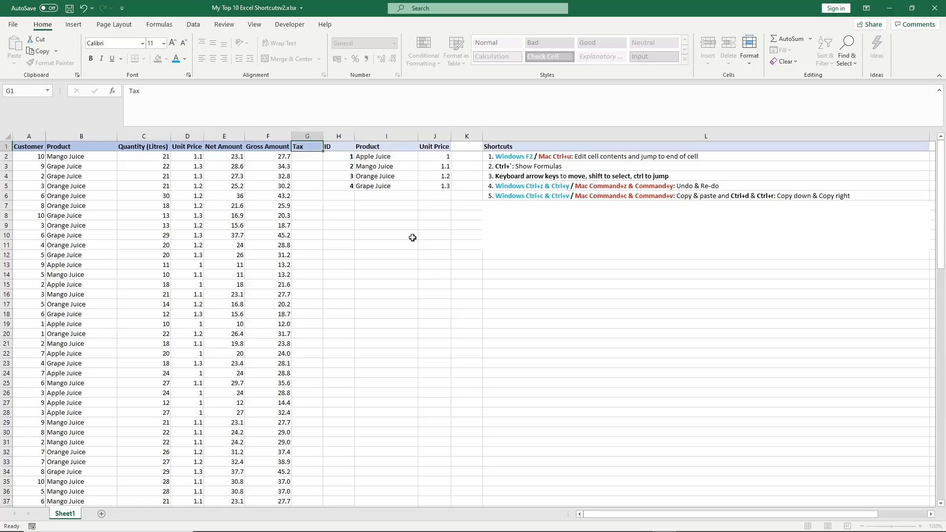
key(Tab)
Enter the formula =F2-E2 in G2 to calculate tax as gross amount minus net amount.
key(Left)
key(Down)
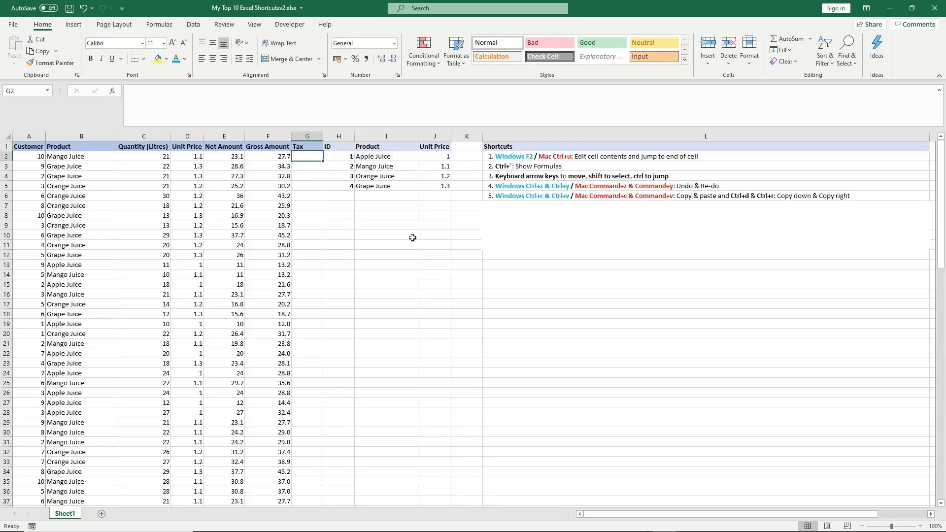
text(=)
key(Left)
text(-)
key(Left)
key(Left)
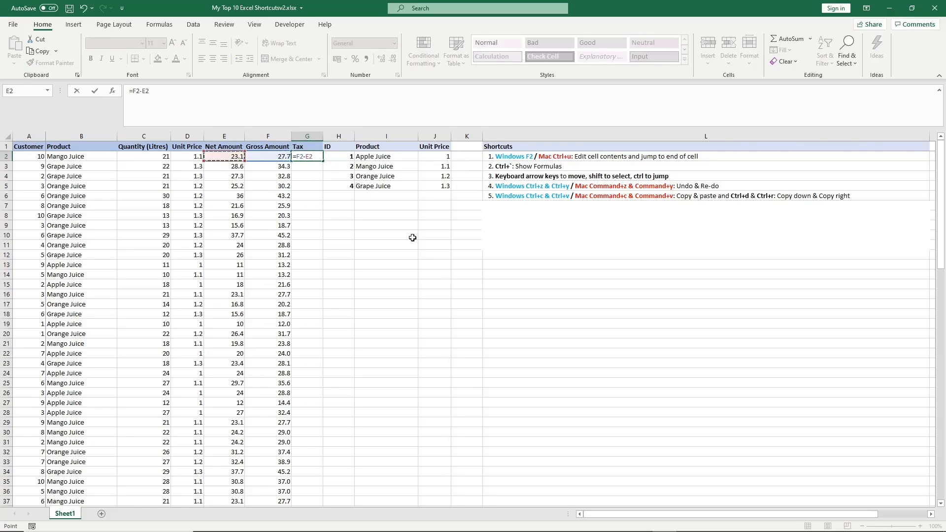
key(Return)
Copy the tax formula in G2, try selecting the cells below it manually, and return to G2.
key(Up)
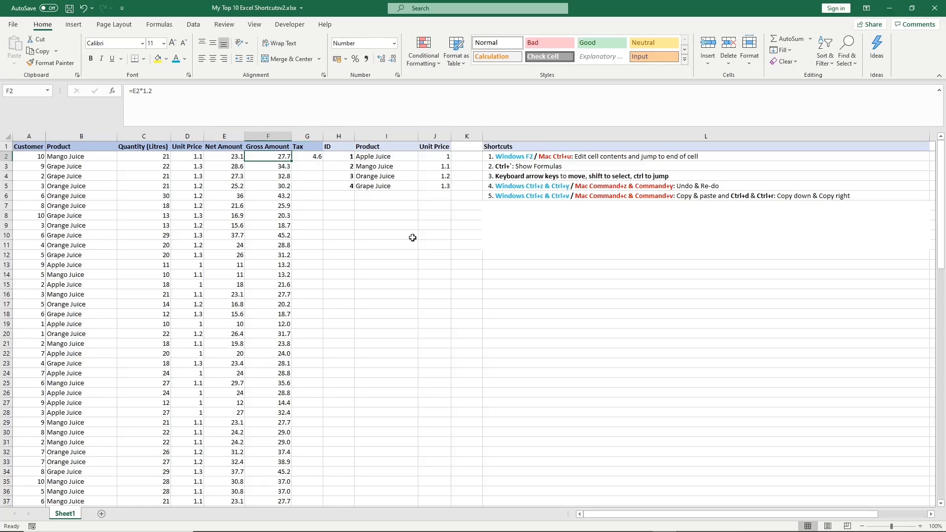
key(ctrl+c)
key(Down)
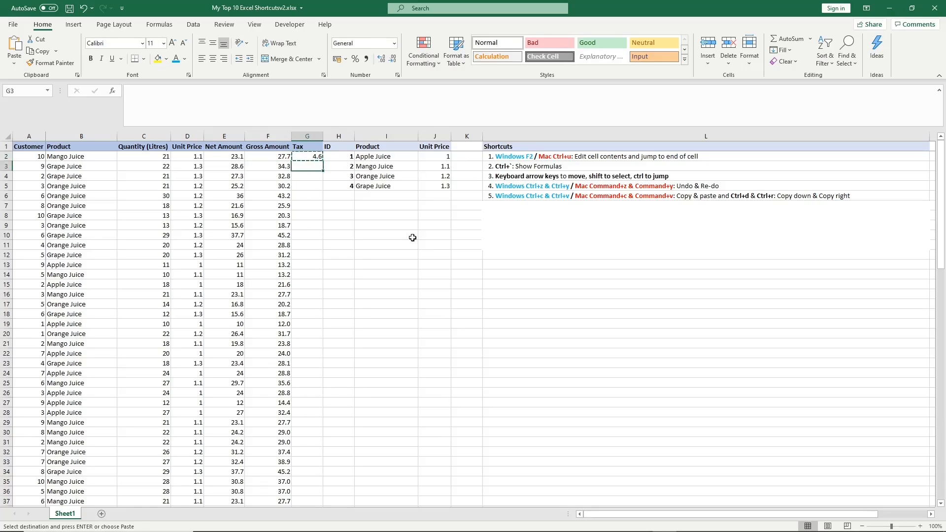
drag(305, 167, 307, 452)
click(435, 264)
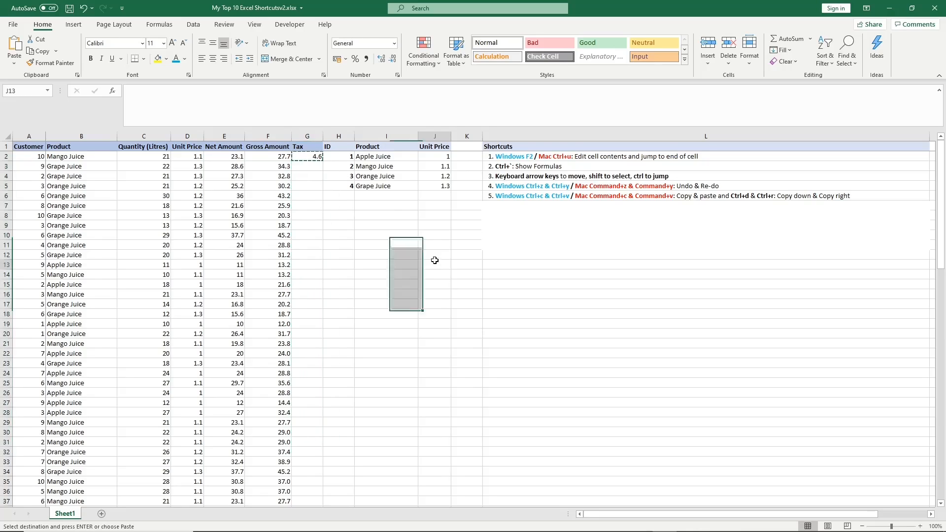
click(316, 155)
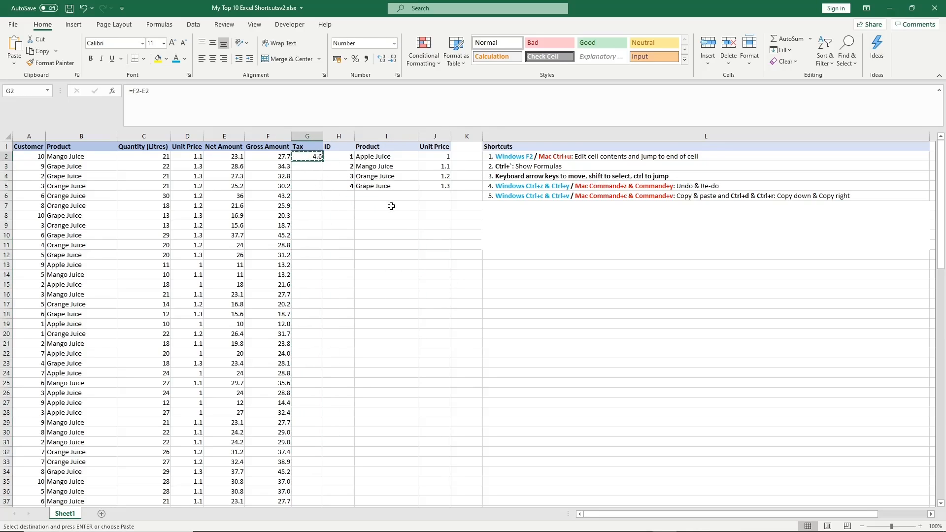
Go to the last data row via the Gross Amount column, select G101 up to G2, and paste the copied tax formula.
key(Left)
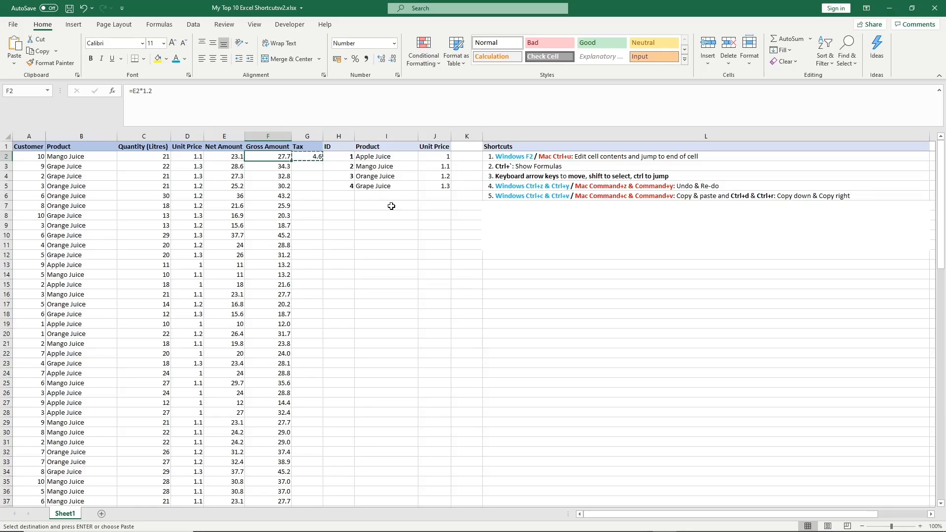
key(ctrl+Down)
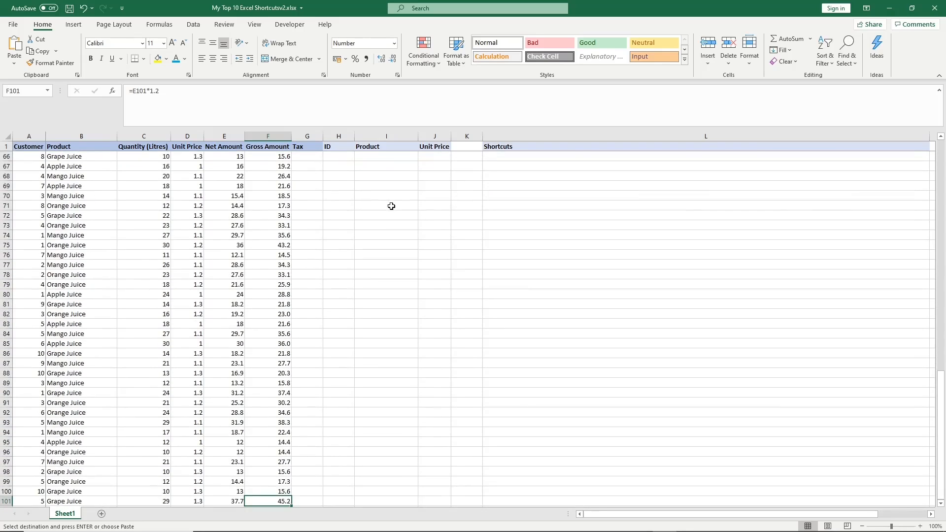
key(Right)
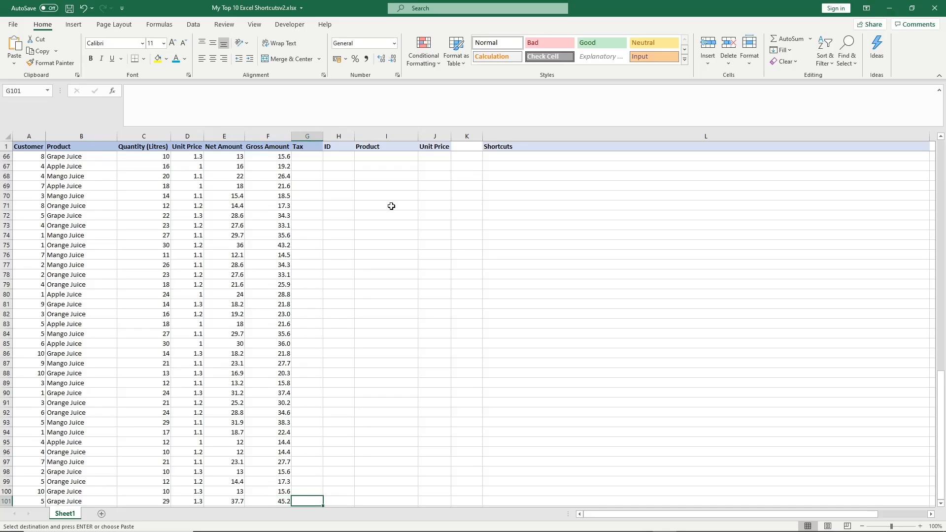
key(Down)
key(Up)
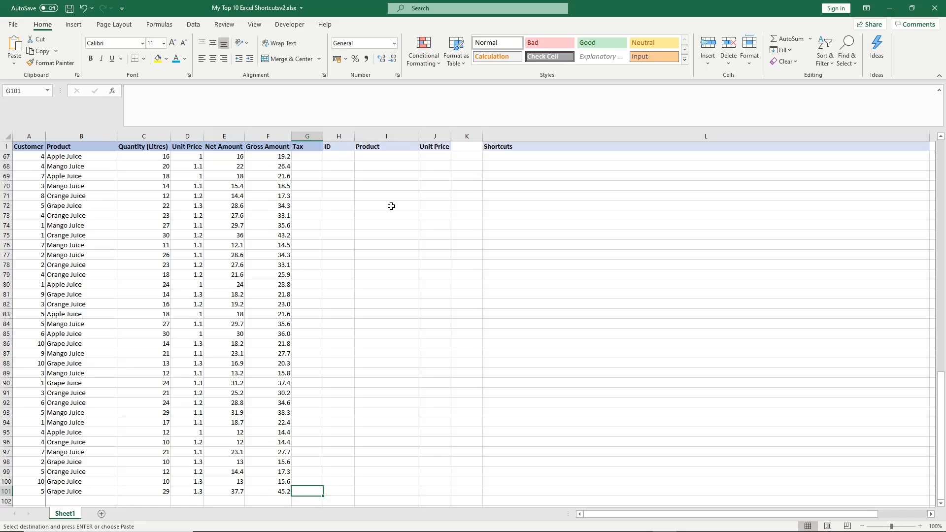
key(ctrl+shift+Up)
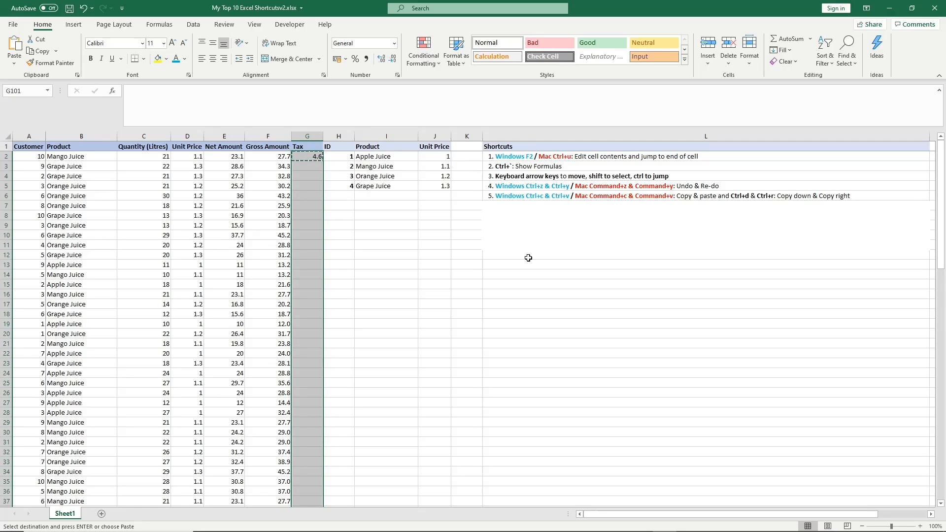
key(Return)
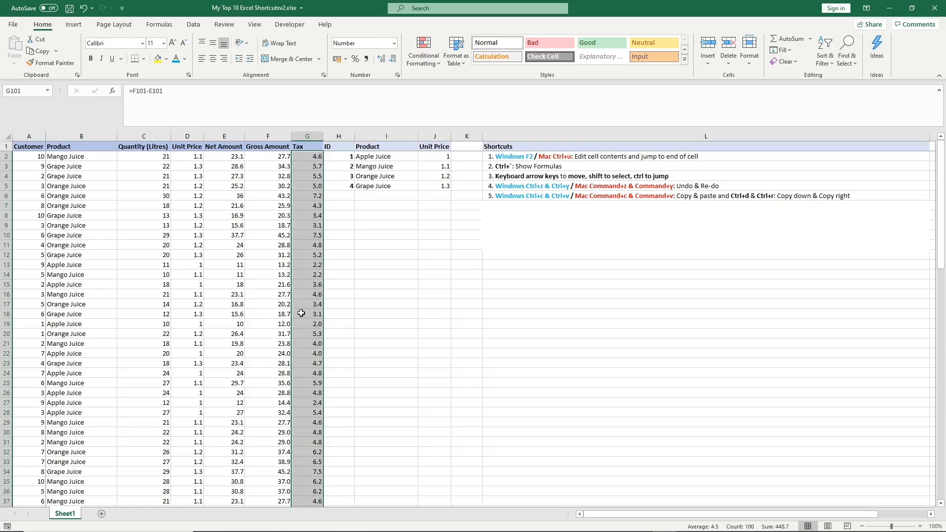
Check the pasted tax formula in G4, and undo the paste down the Tax column.
click(302, 177)
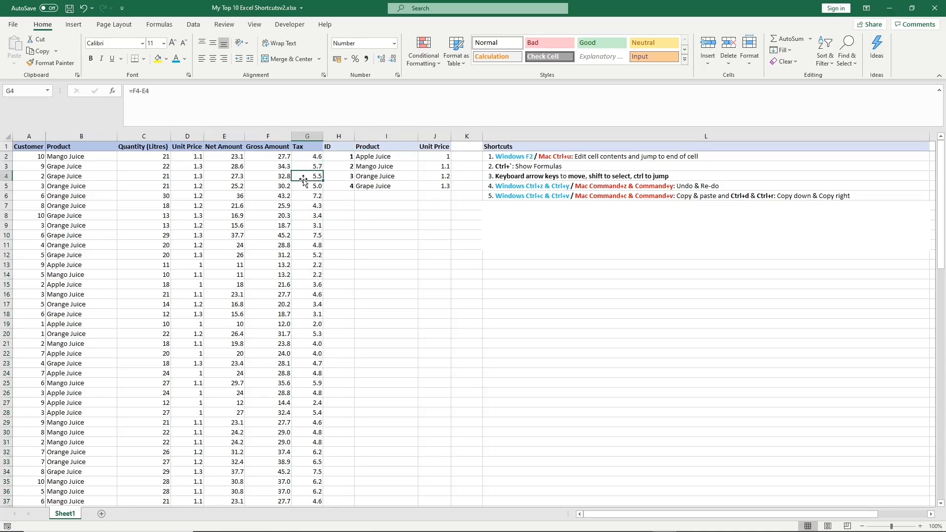
click(304, 233)
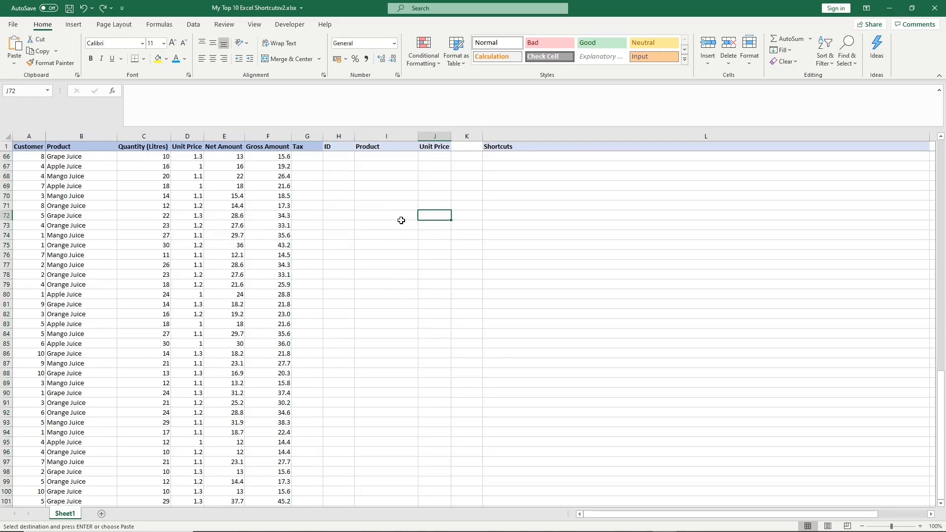
Fill the tax formula from G2 down through G18.
click(289, 187)
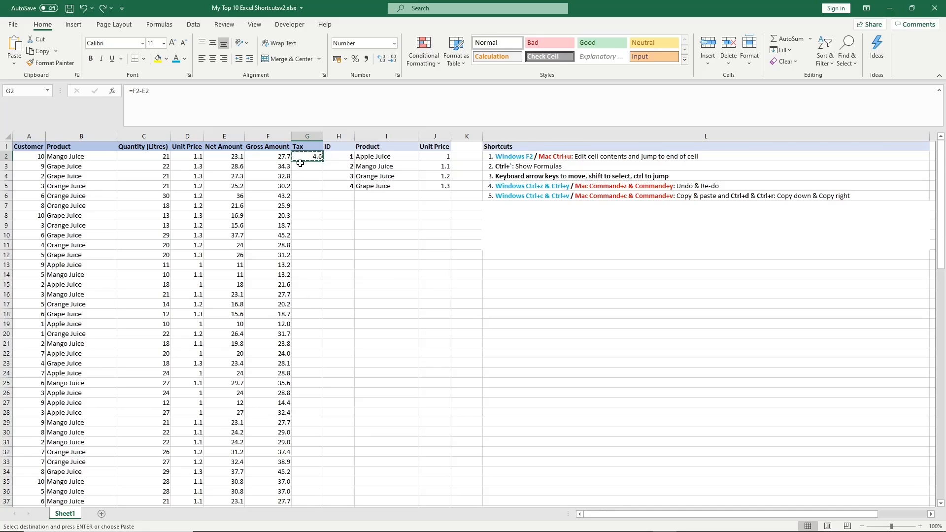
drag(301, 159, 307, 314)
key(Return)
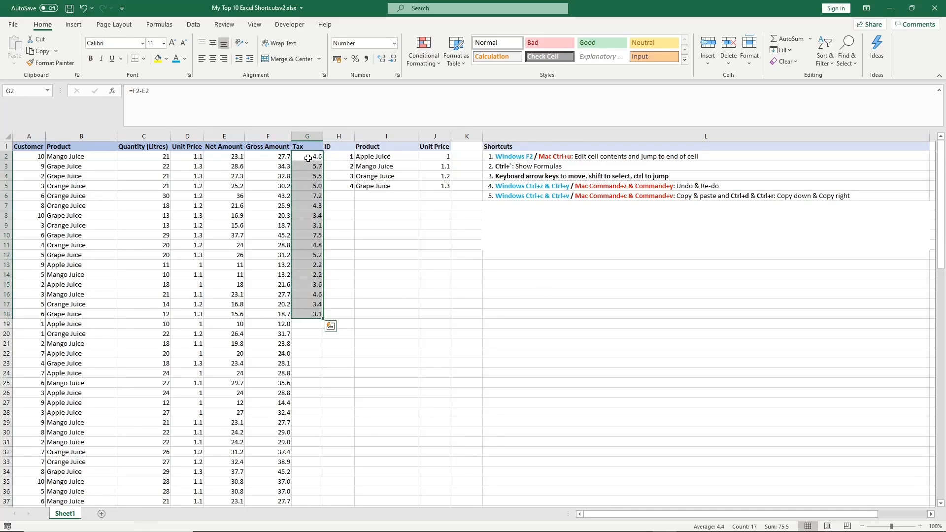
Go to the end of the filled Tax range, select C15:I15, and try to fill the value in C15 across the selection.
key(ctrl+period)
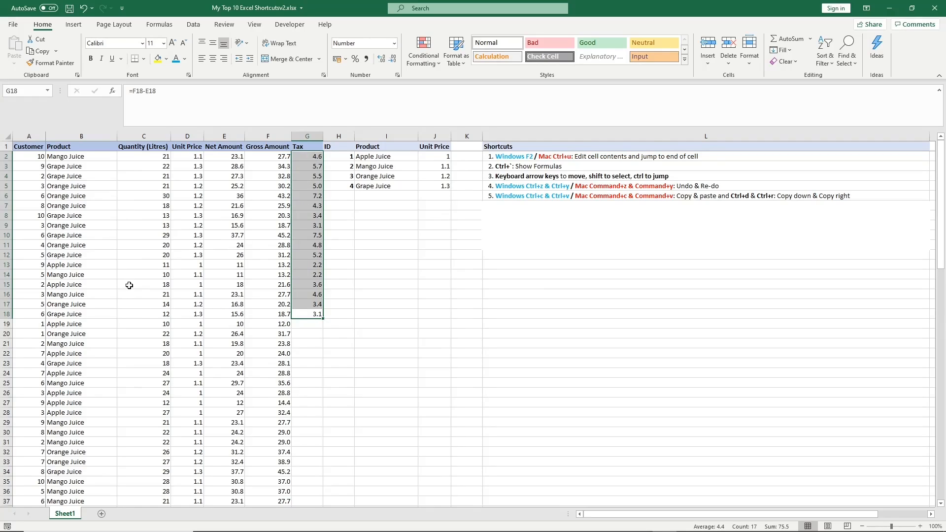
drag(129, 285, 395, 285)
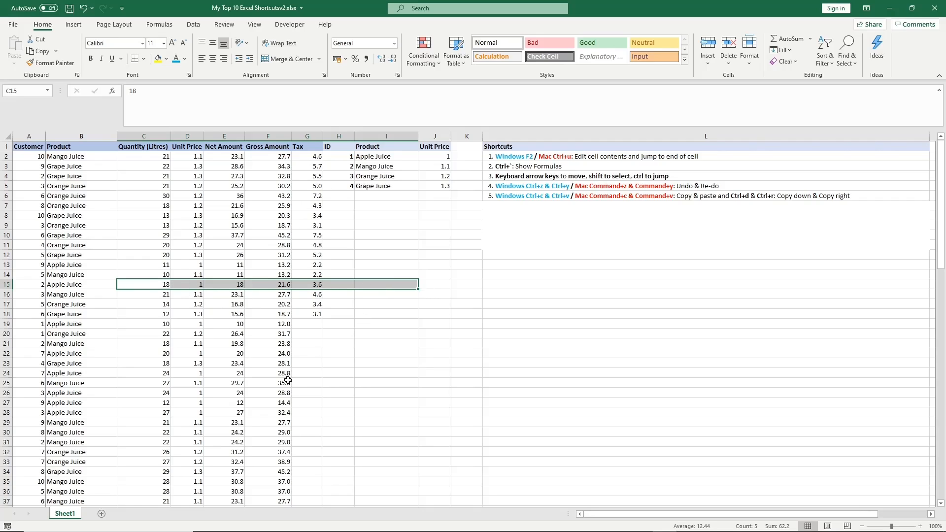
key(ctrl+r)
click(279, 157)
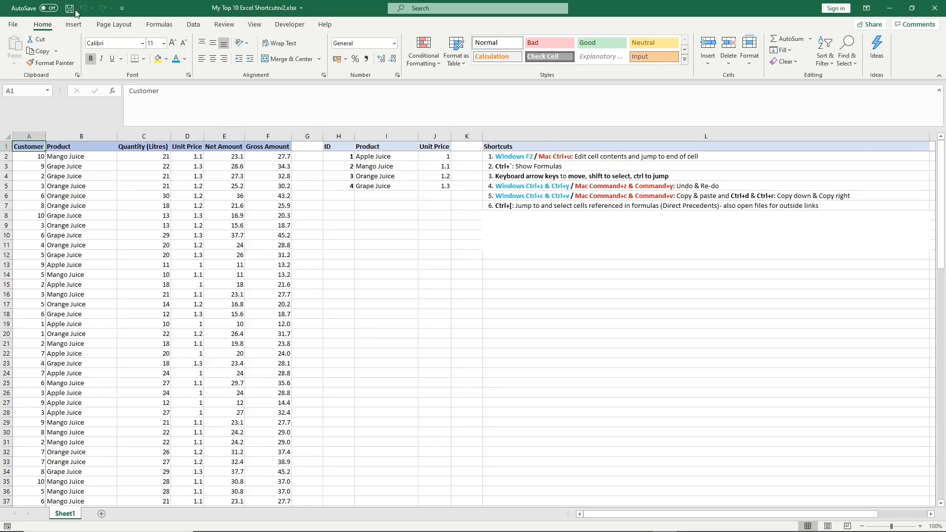
Trace the precedents of the Net Amount formula in E2.
click(159, 24)
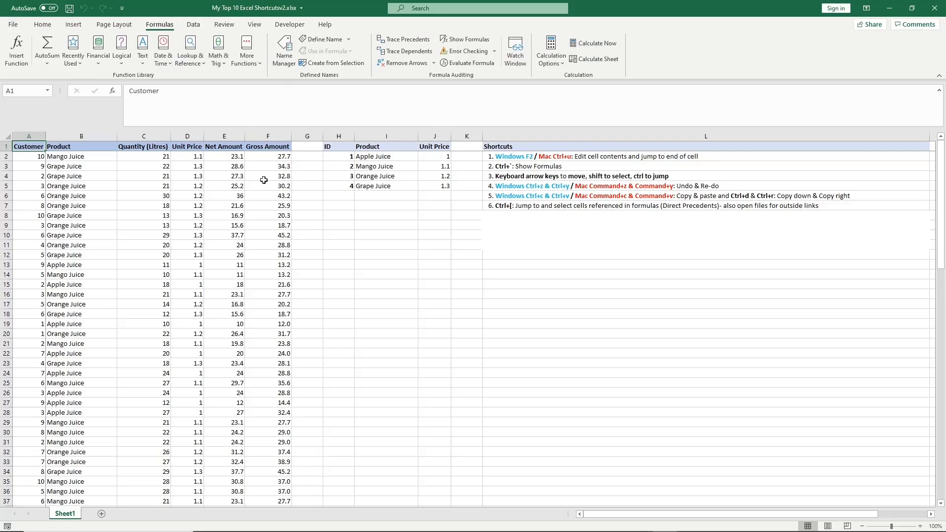
click(211, 157)
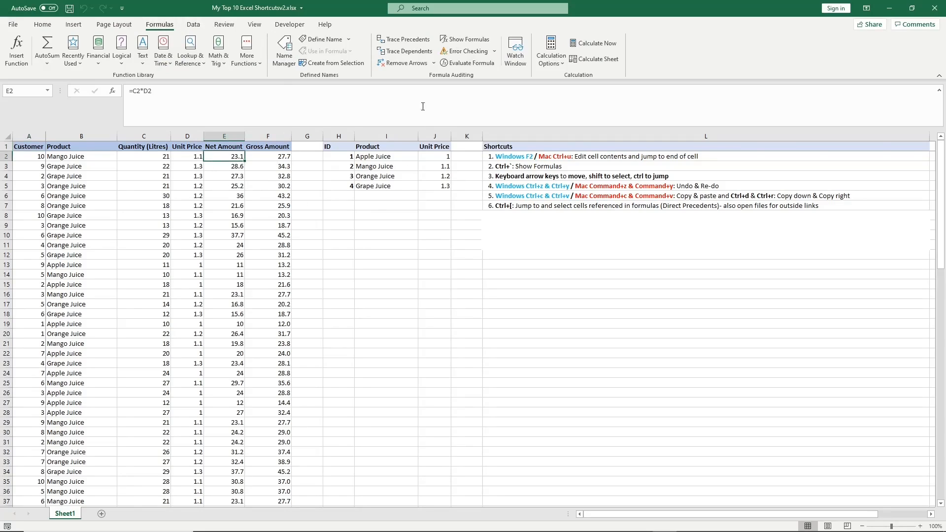
click(416, 41)
Follow the tracer arrows between E2 and its precedent cells C2 and D2, and return to E2.
click(142, 158)
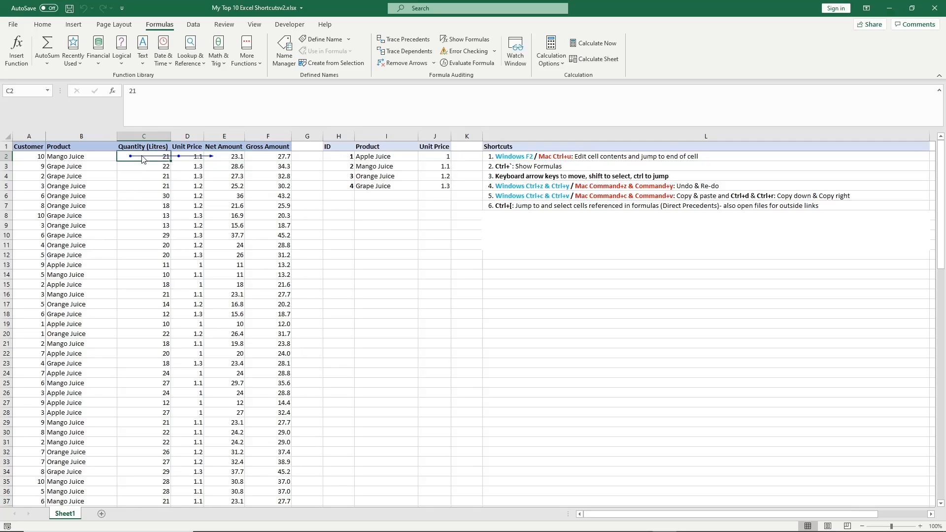
click(221, 155)
click(198, 159)
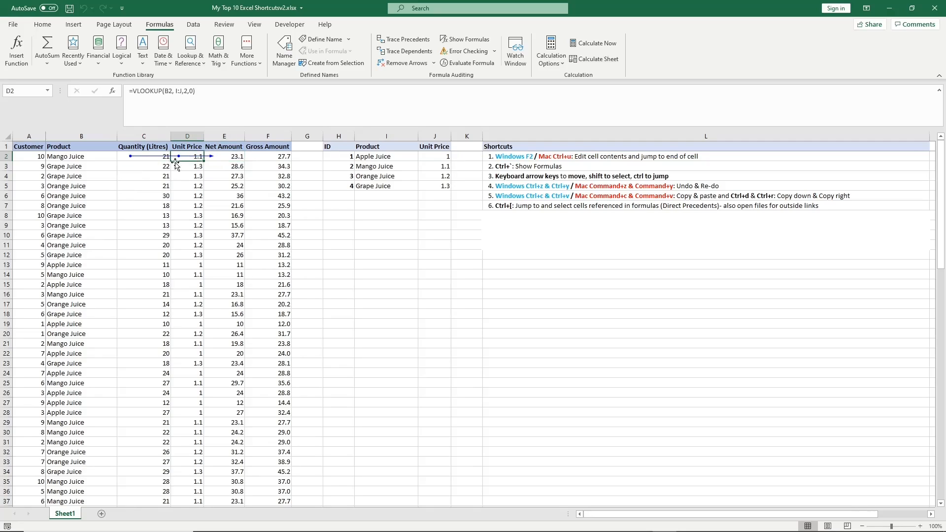
click(121, 157)
key(ctrl+bracketright)
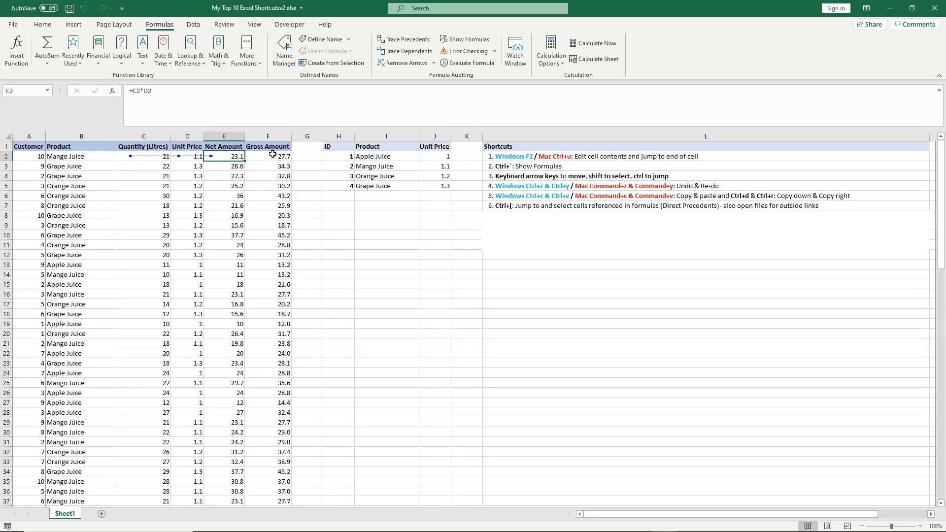
Remove the existing tracer arrows and trace the precedents of the Apple Juice unit price in J2.
click(429, 156)
click(403, 64)
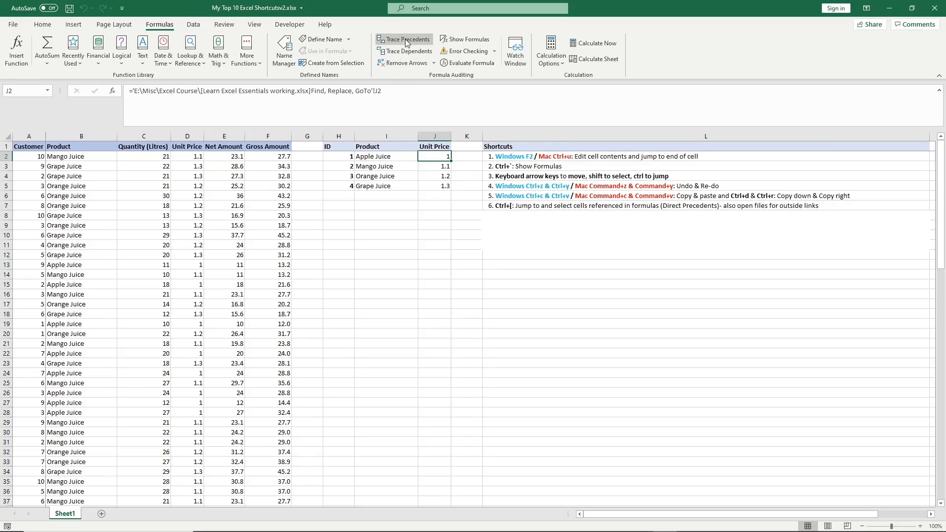
click(407, 40)
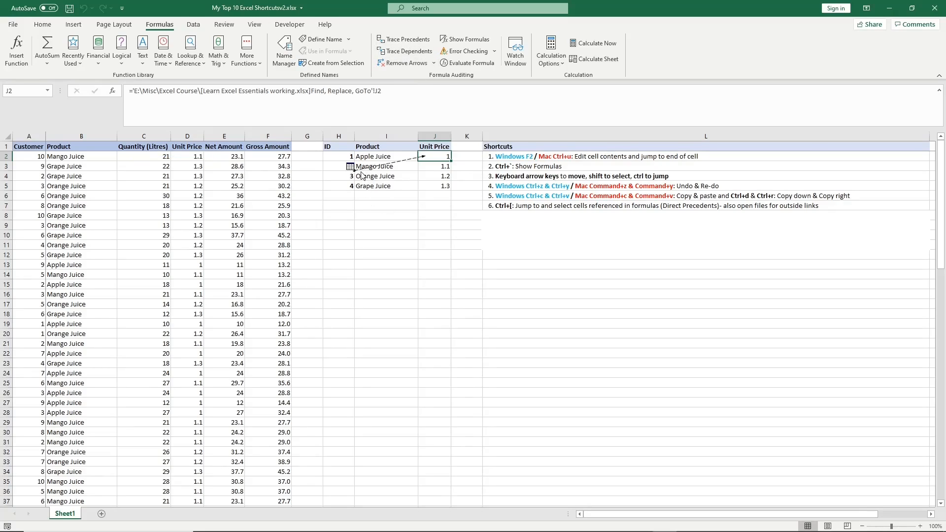
Try to go to J2's external precedent in Learn Excel Essentials working.xlsx through its tracer arrow, and close the Go To dialog.
double_click(400, 166)
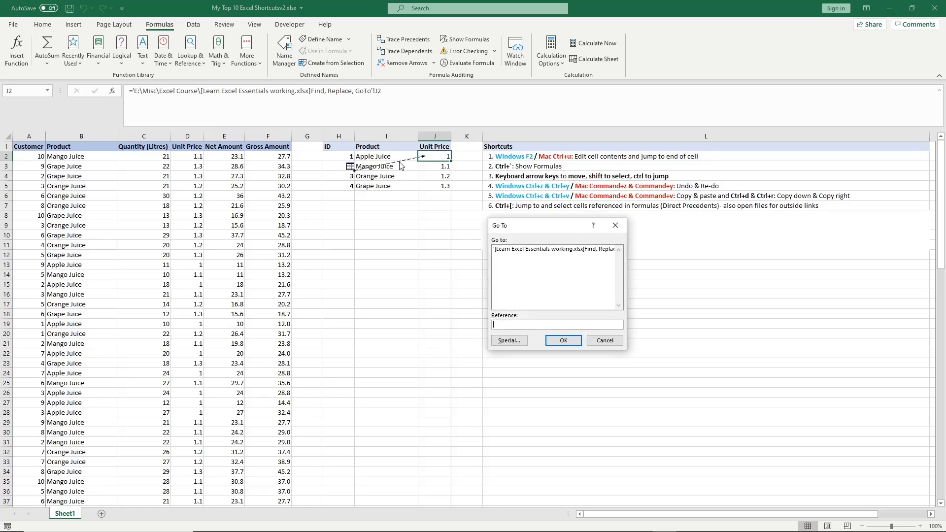
click(542, 250)
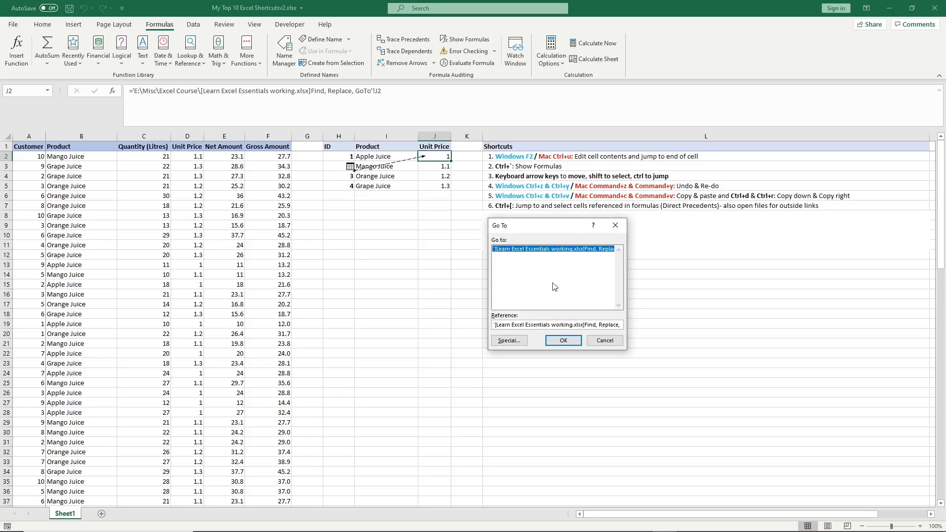
drag(603, 324, 630, 324)
click(610, 325)
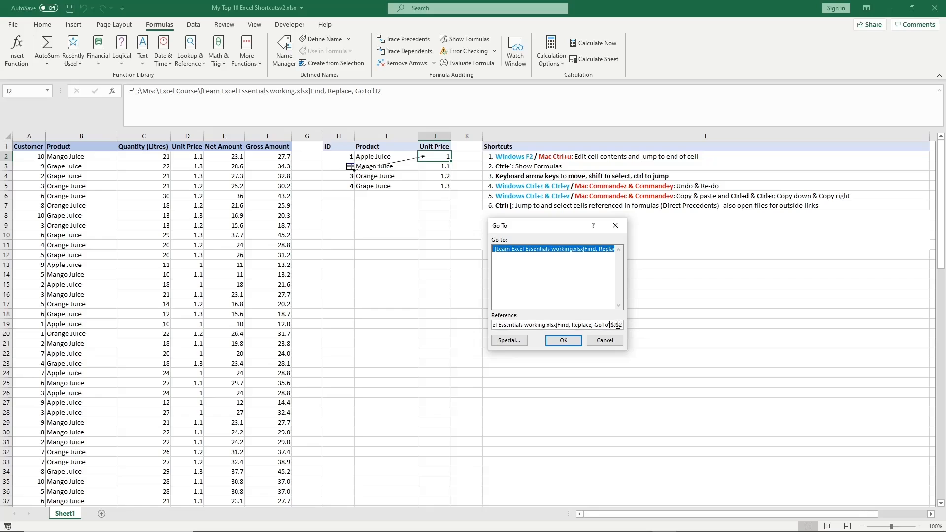
click(562, 341)
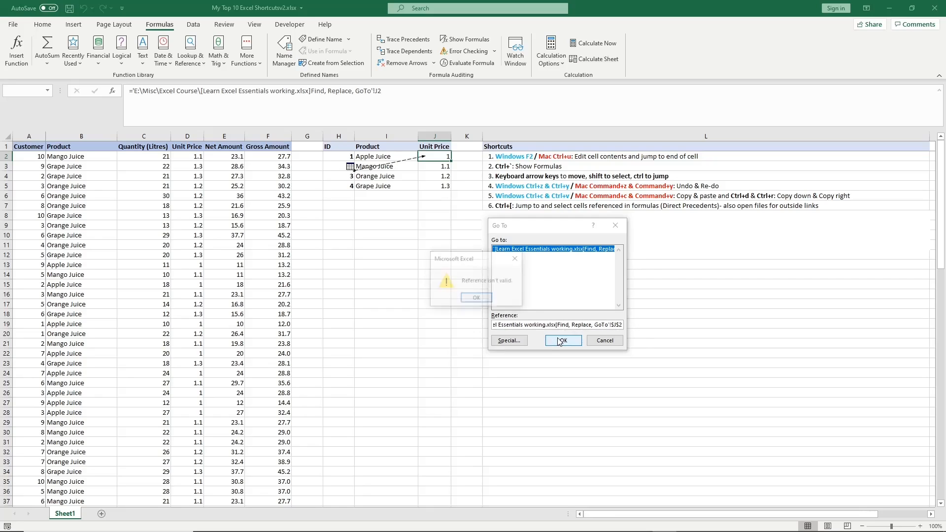
click(480, 299)
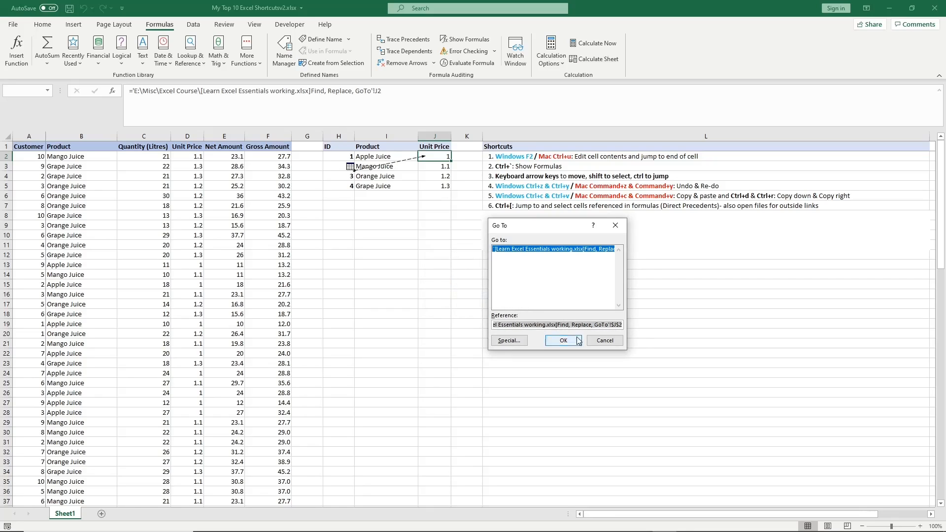
click(599, 342)
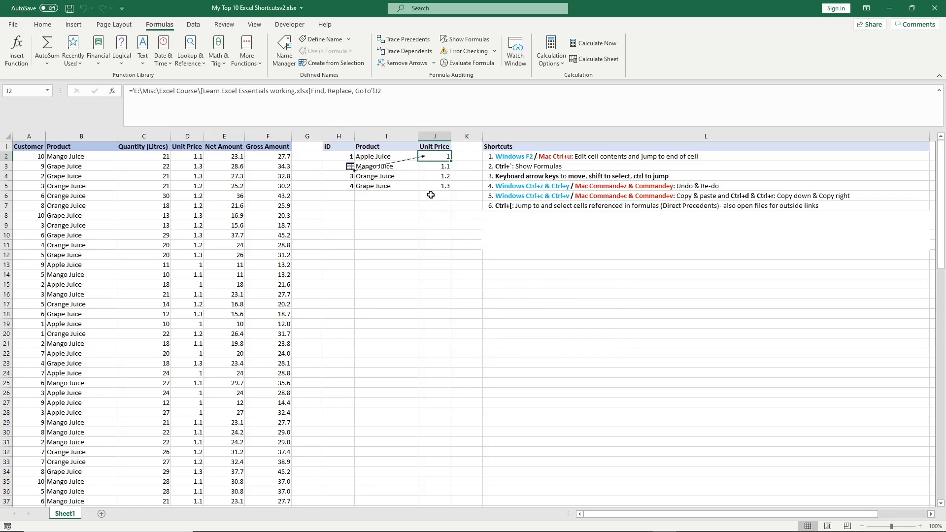
Jump directly to J2's precedent in the linked workbook, return to the juice sheet, and jump to the cells referenced by D5.
key(ctrl+bracketleft)
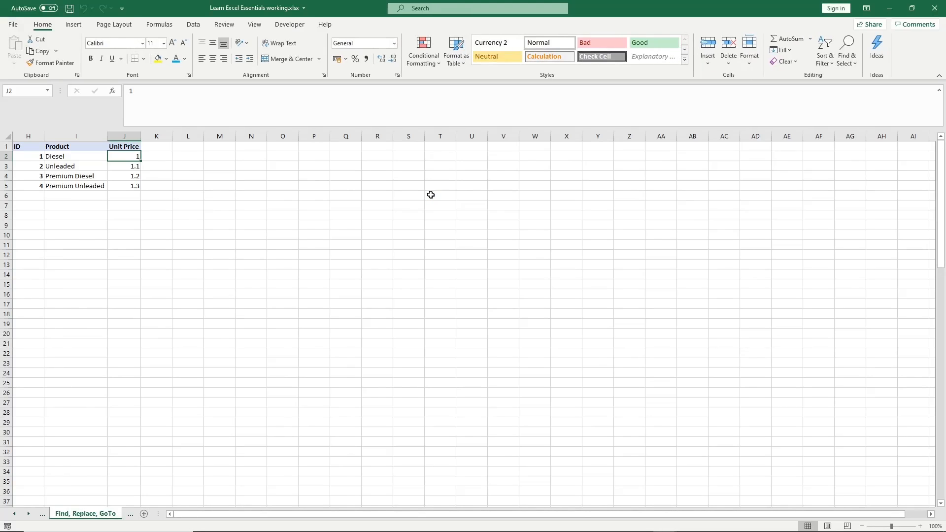
key(alt+Tab)
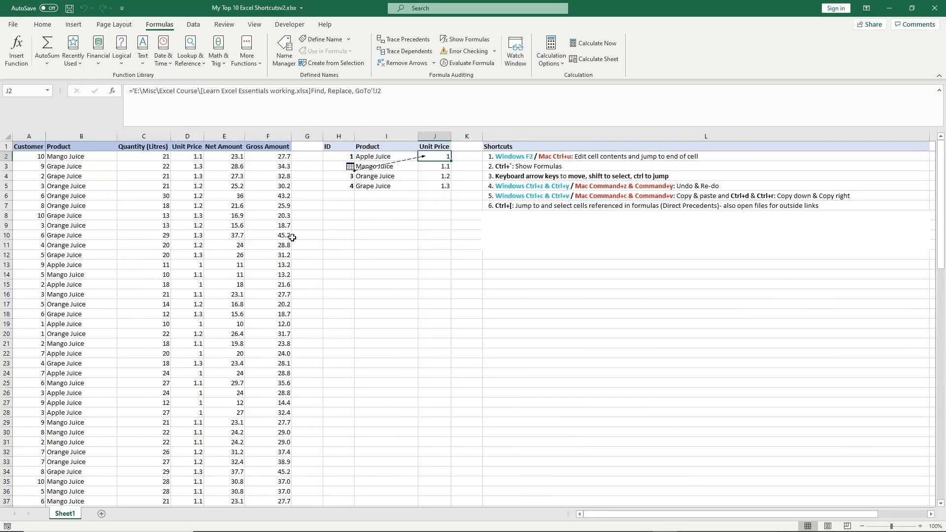
click(179, 186)
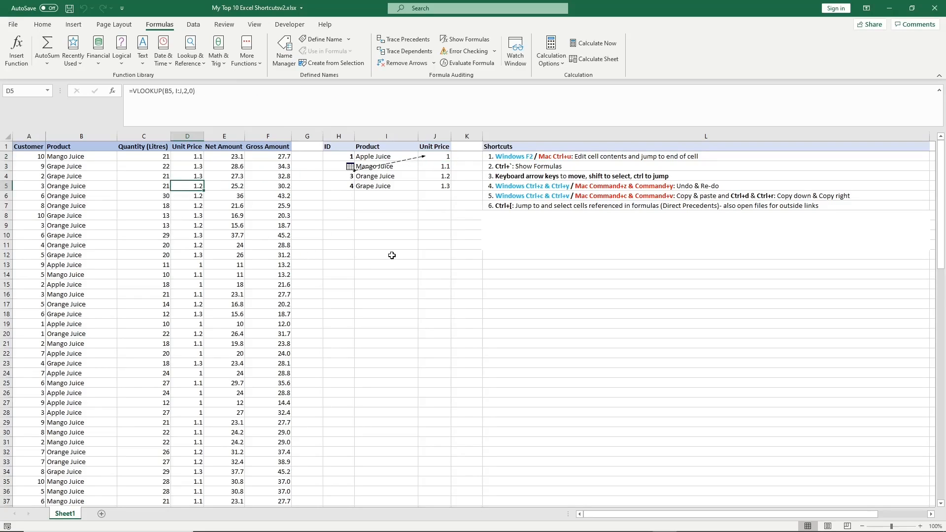
key(ctrl+bracketleft)
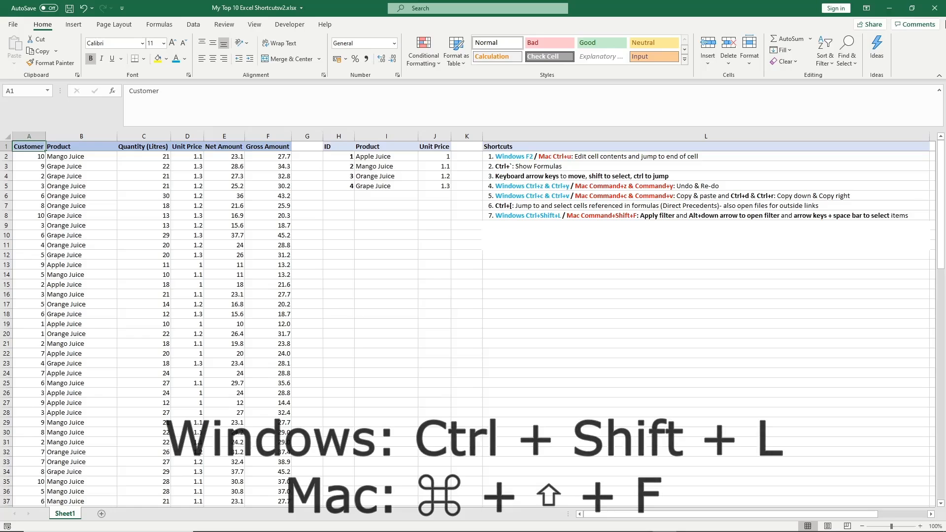
Toggle the header filters on, off and on again, and move across the headers to Unit Price and back to Customer.
key(ctrl+shift+l)
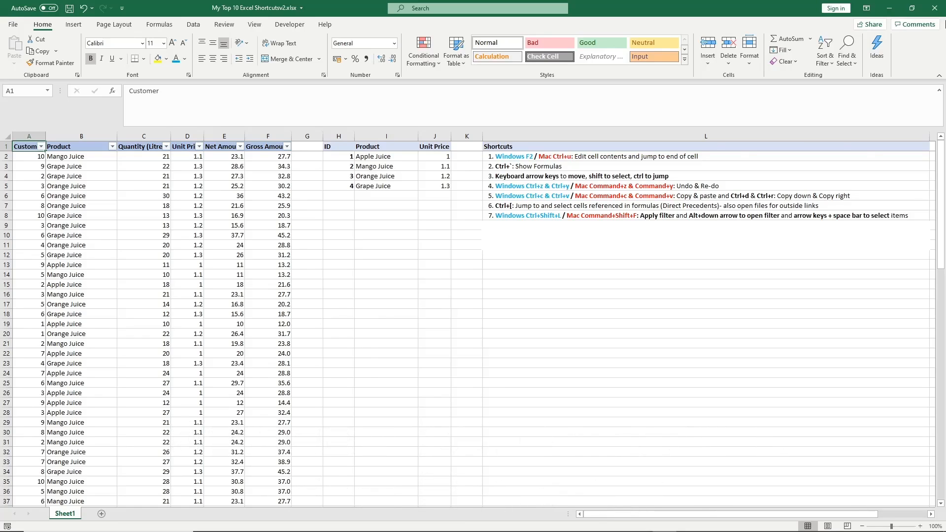
key(ctrl+shift+l)
key(ctrl+shift+l)
key(Right)
key(Right)
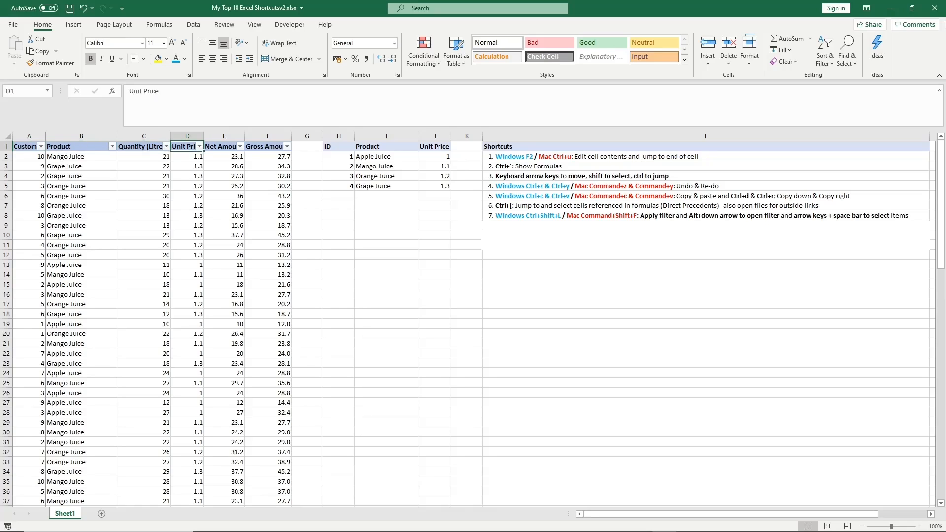
key(Left)
key(Left)
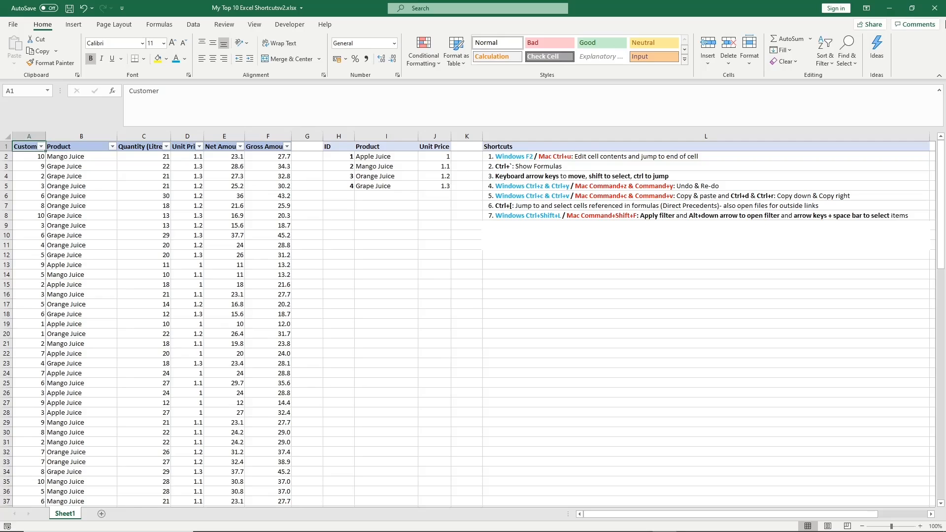
Open the Product filter and look through its sort options, including the Sort by Color submenu.
key(Right)
key(alt+Down)
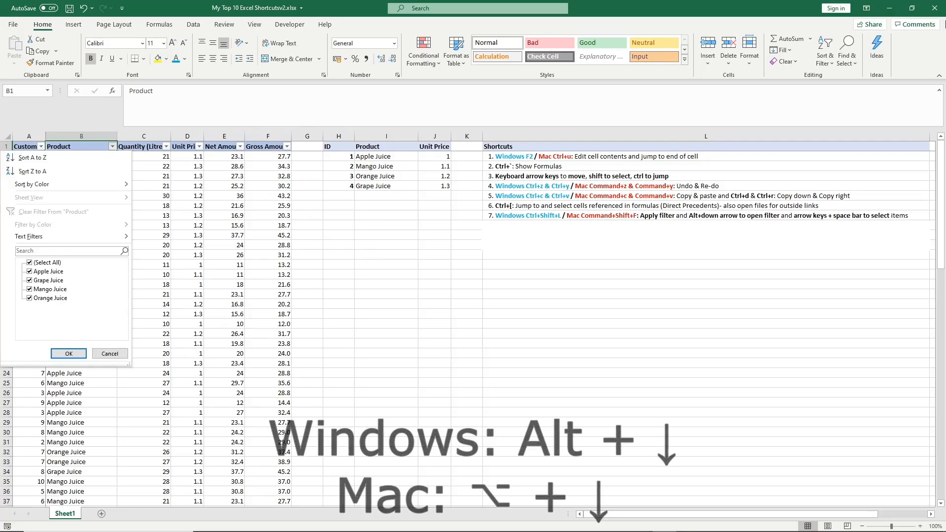
key(Down)
key(Down)
key(Down)
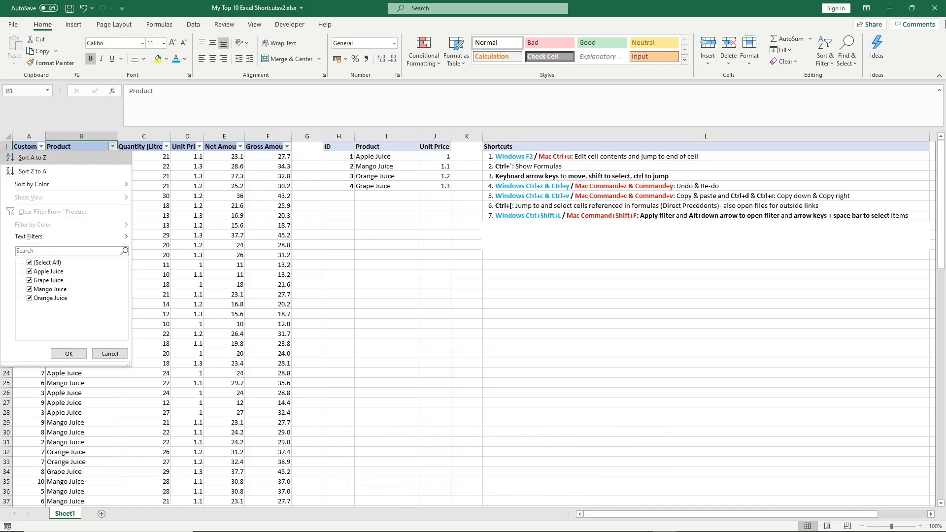
key(Up)
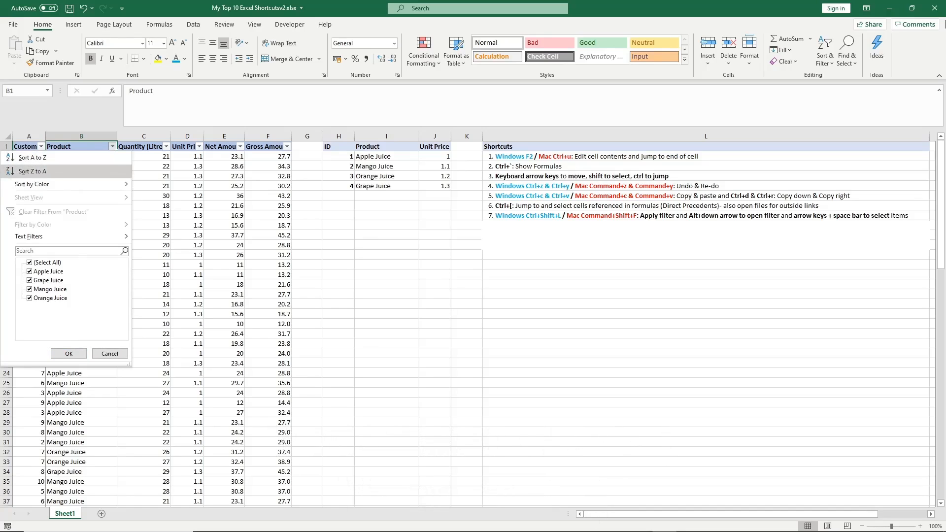
key(Down)
key(Right)
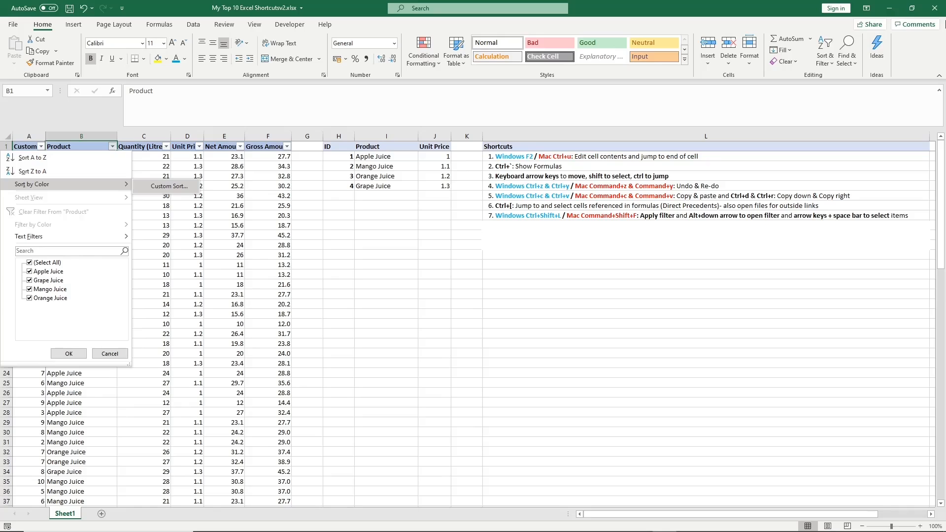
key(Left)
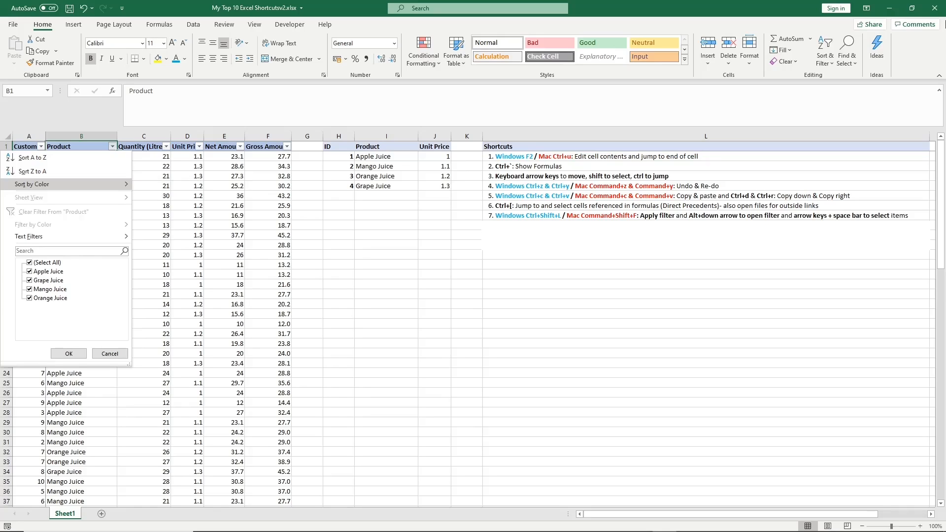
Deselect all products in the Product filter list.
key(Down)
key(Down)
key(Down)
key(Down)
key(Down)
key(Down)
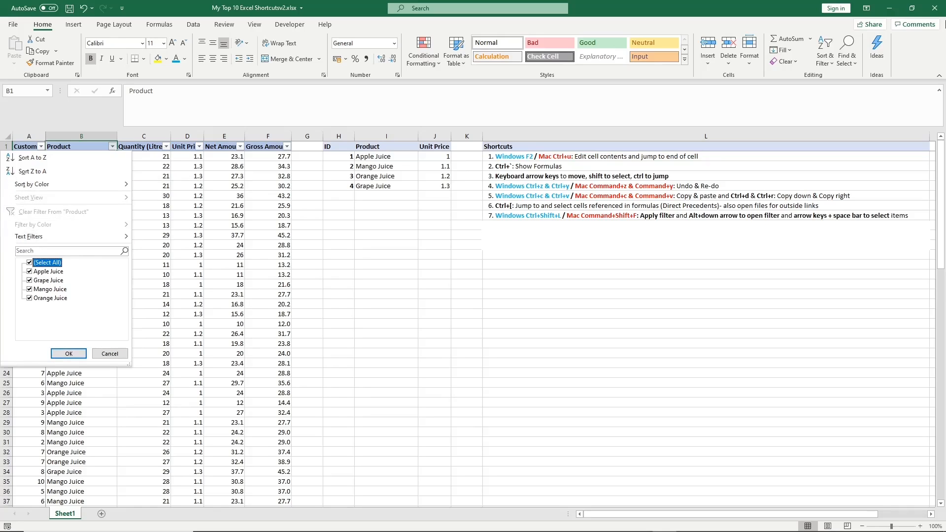
key(space)
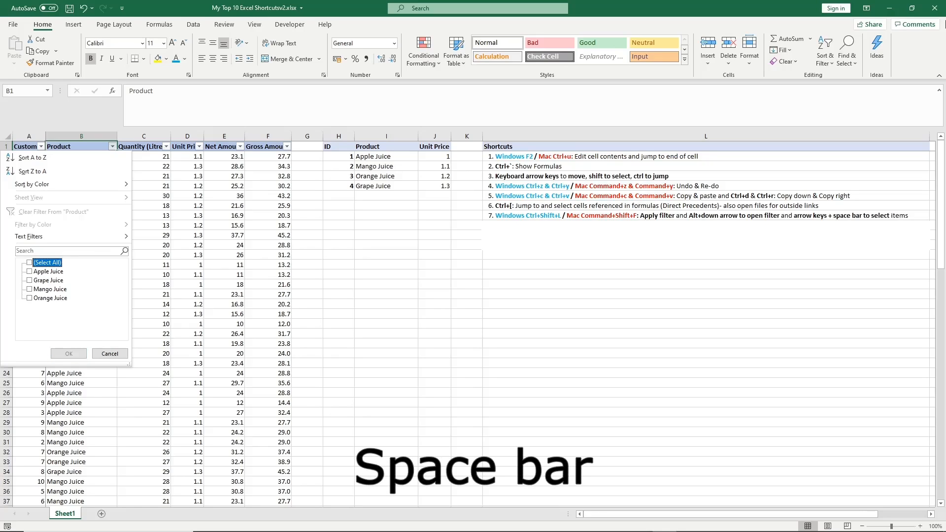
Include Apple Juice, Grape Juice and Mango Juice in the Product filter and apply it.
key(Down)
key(space)
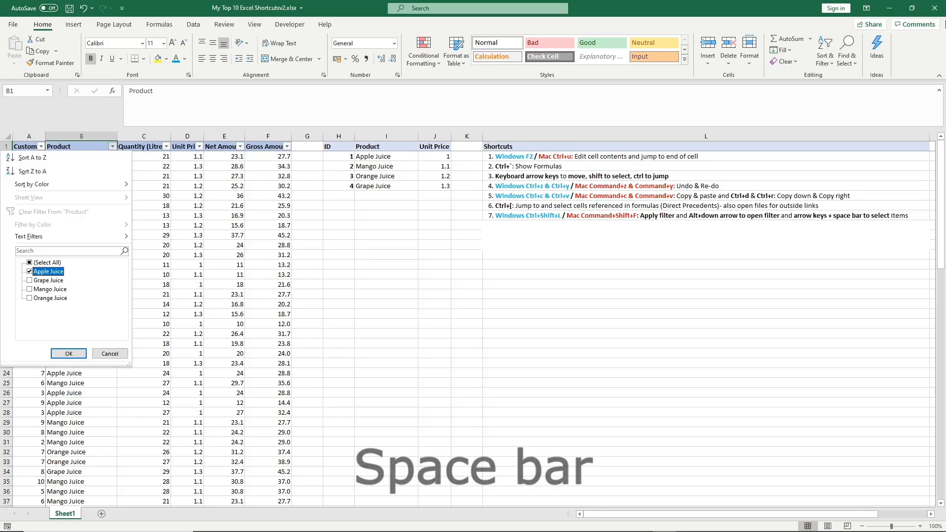
key(Down)
key(space)
key(Down)
key(space)
key(Down)
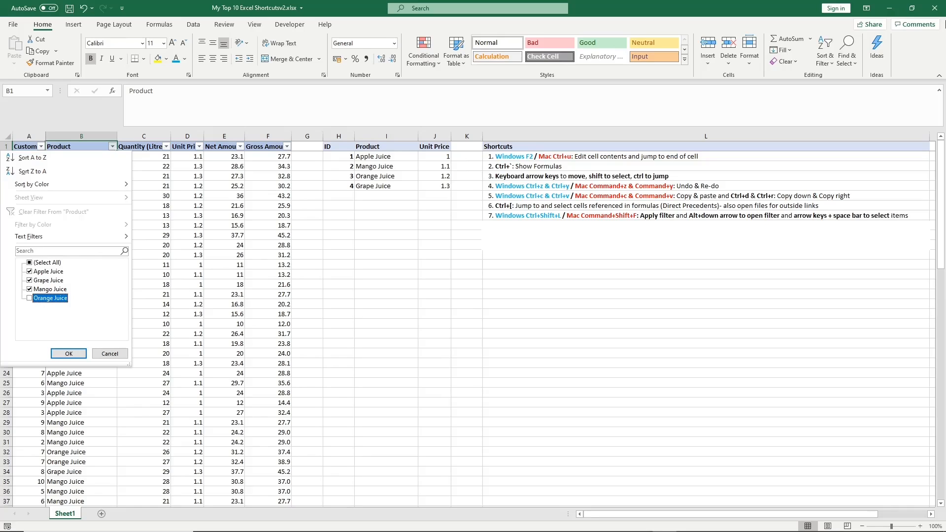
key(Return)
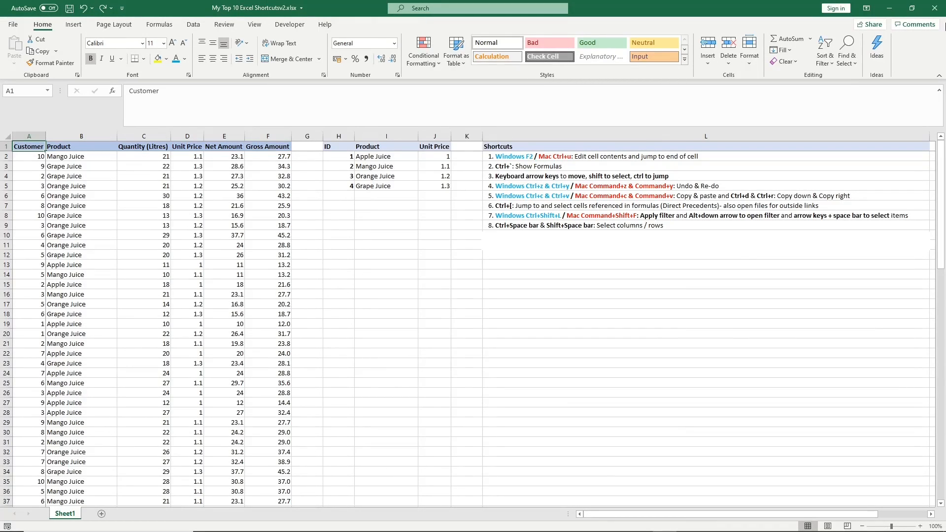
Select the entire Product column from cell B2, and select the entire row 2.
key(Right)
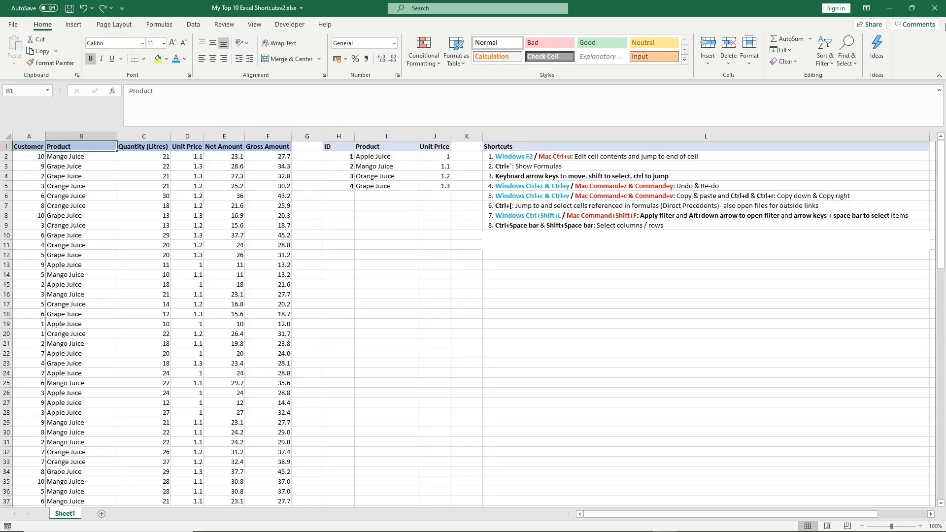
key(Down)
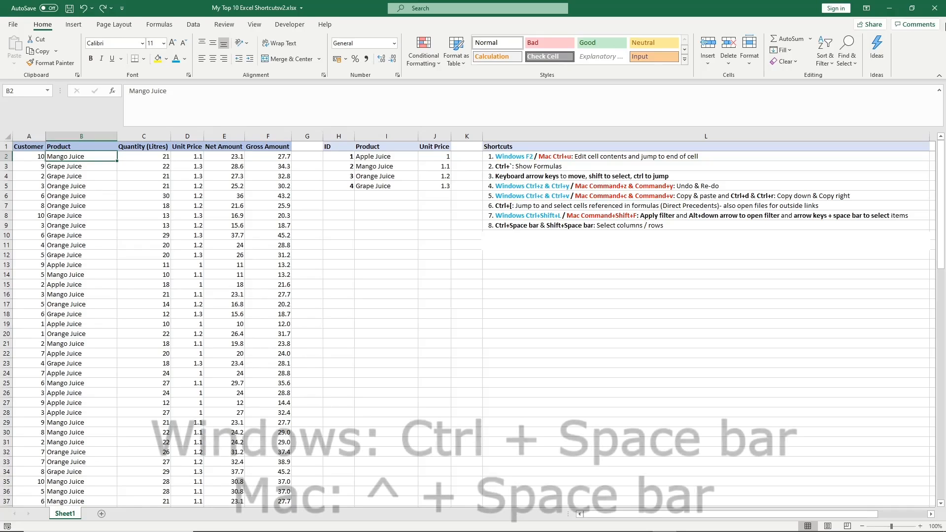
key(ctrl+space)
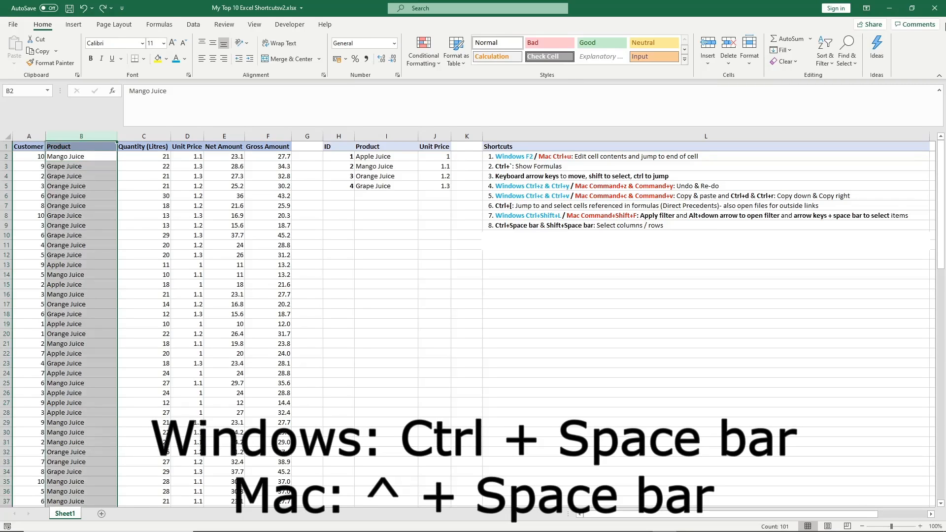
key(Up)
key(Down)
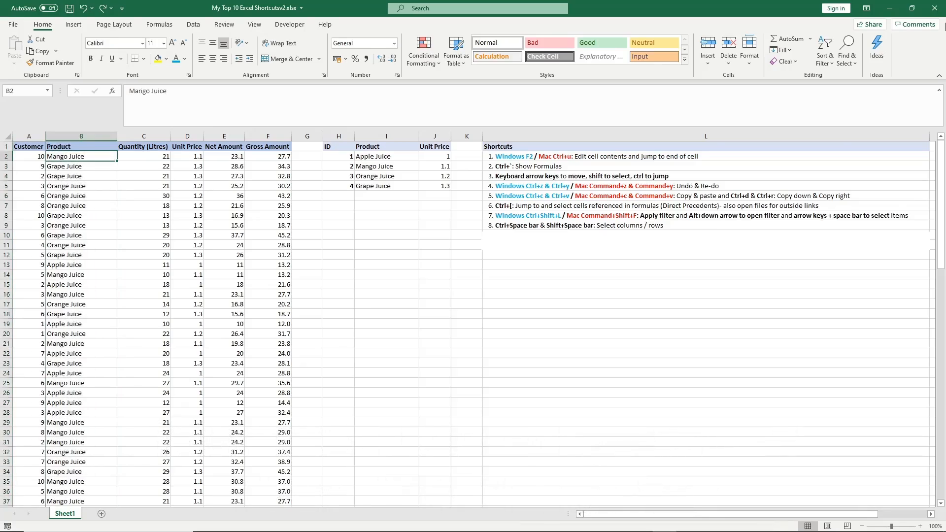
key(shift+space)
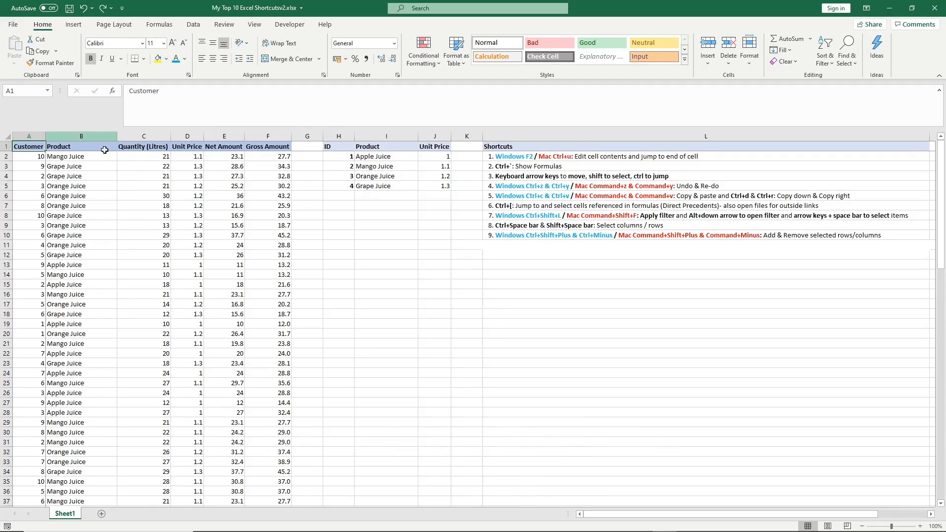
Insert two blank columns before Product using the selected columns B and C, and delete the inserted columns.
click(68, 137)
drag(69, 137, 141, 137)
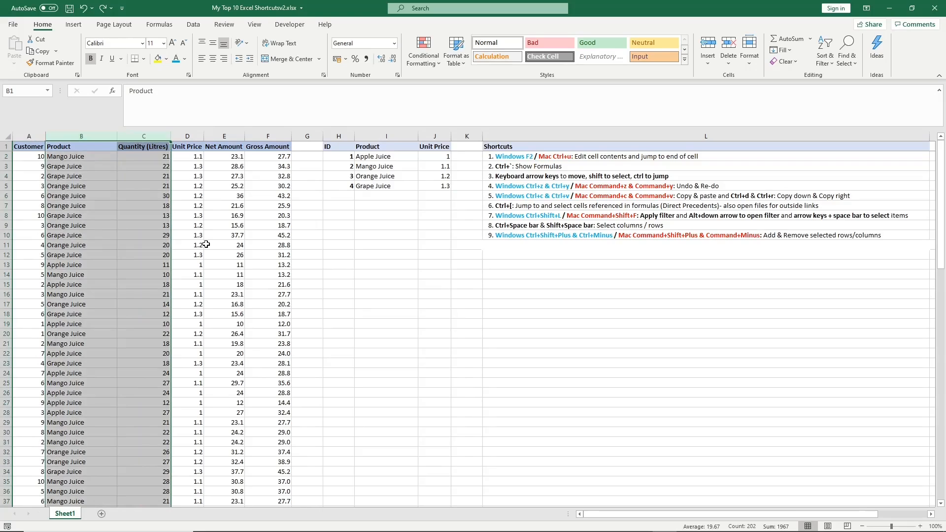
right_click(100, 136)
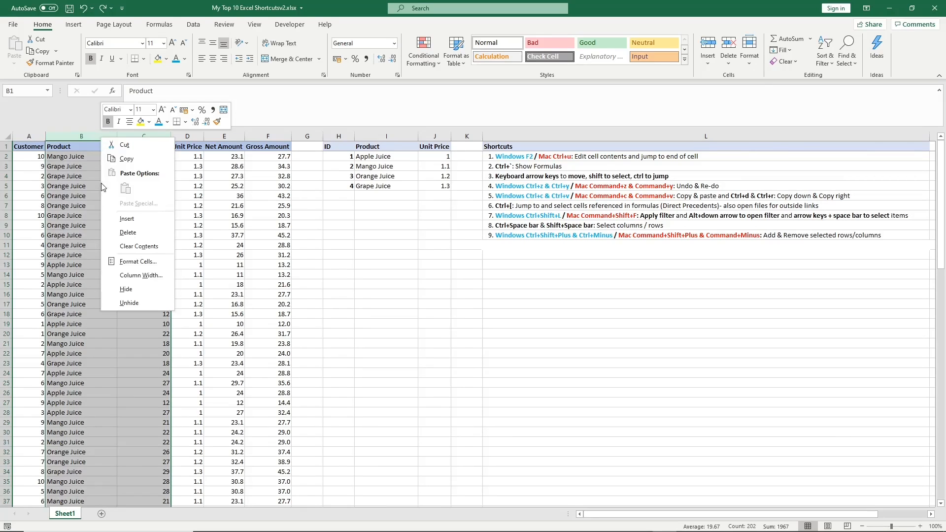
click(123, 218)
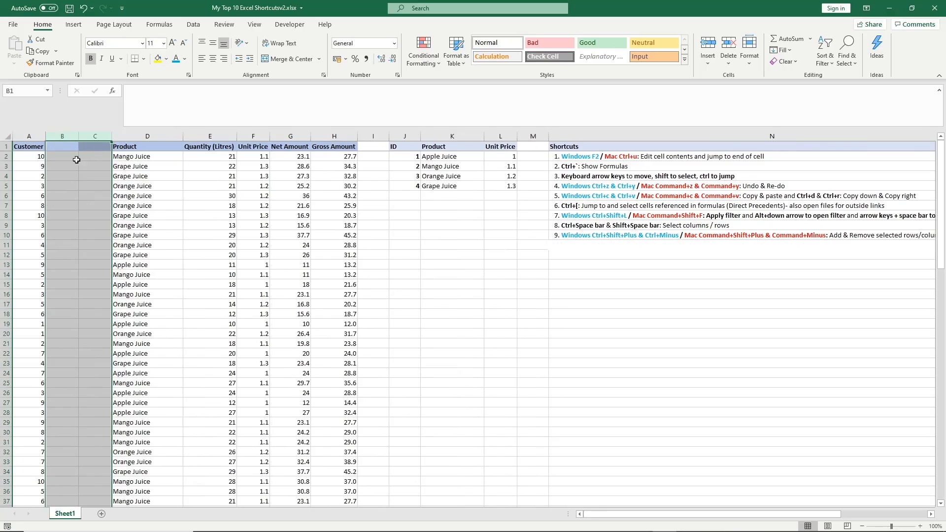
right_click(61, 135)
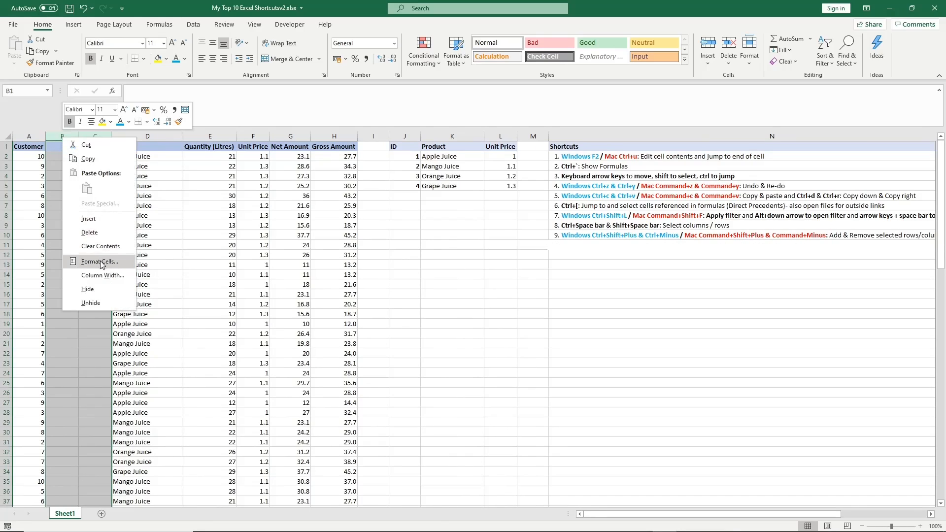
click(119, 234)
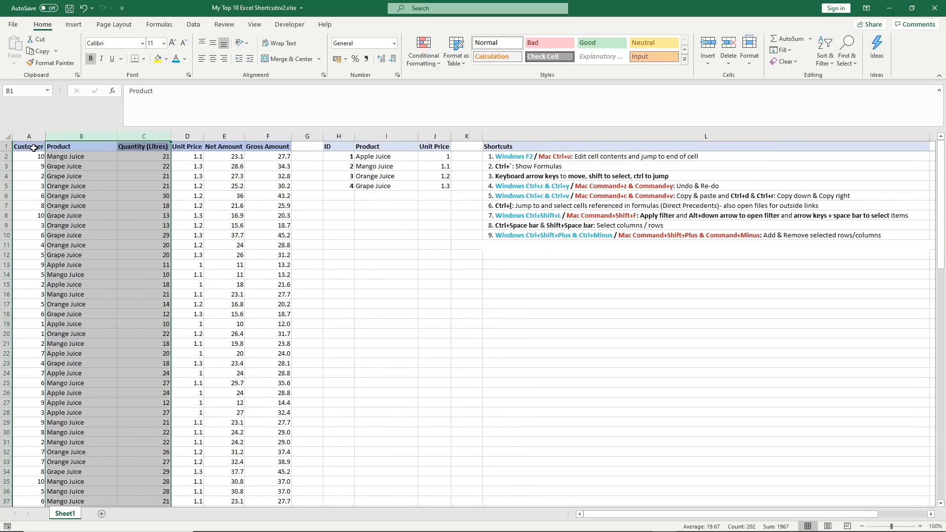
click(34, 147)
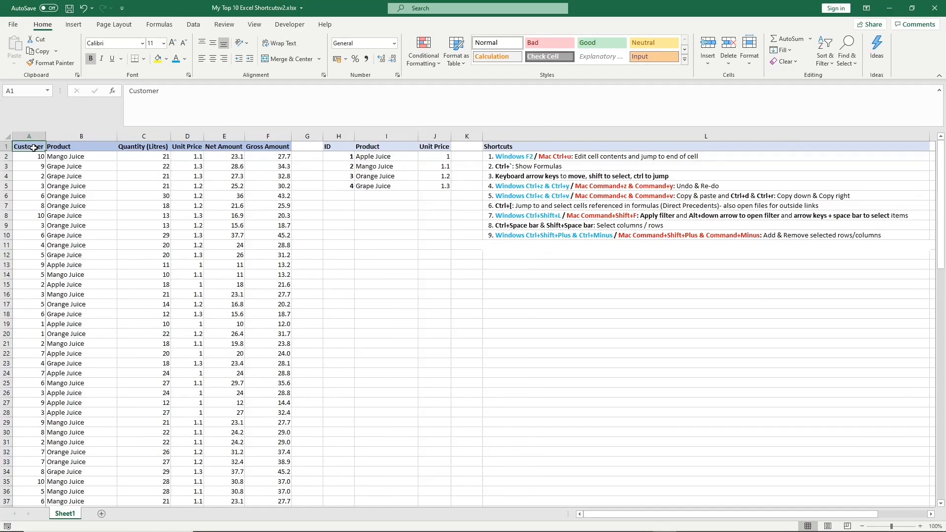
Starting from the Product header, select columns B and C again to add two blank columns, and remove them.
key(Right)
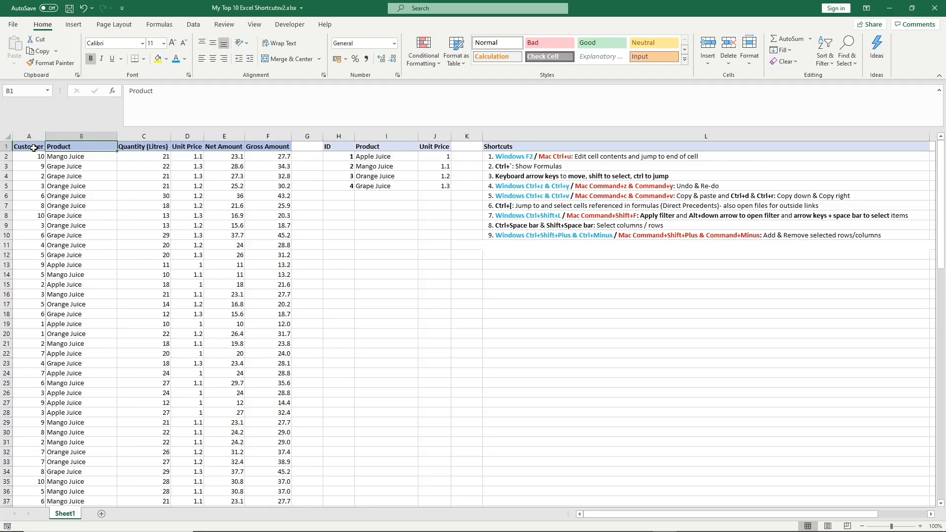
key(ctrl+space)
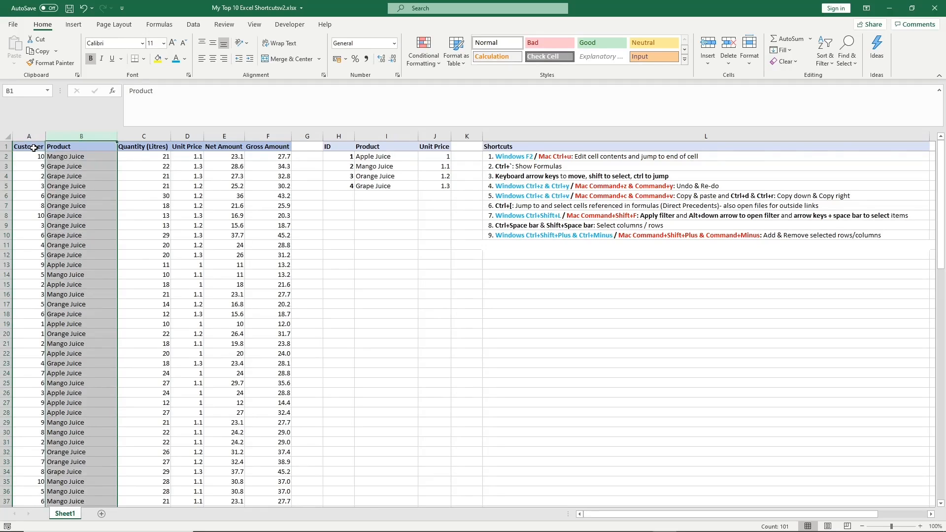
key(shift+Right)
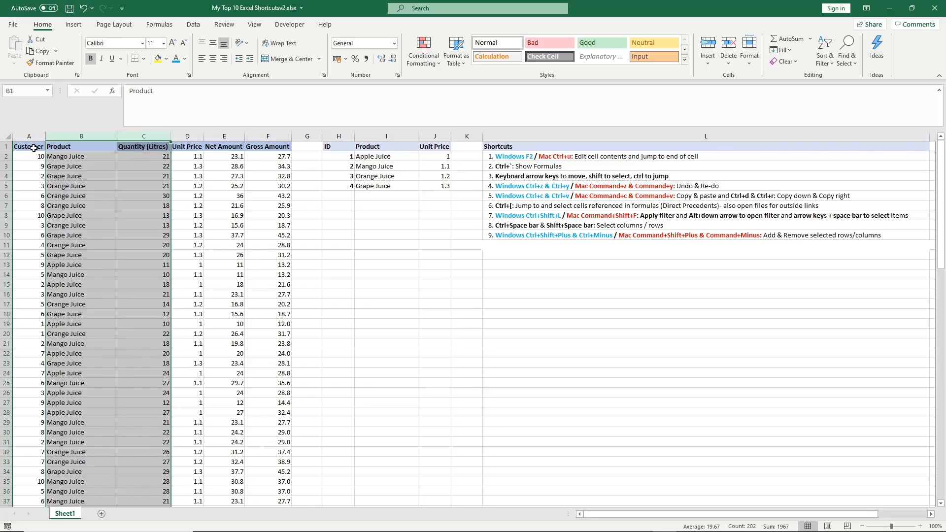
key(ctrl+shift+plus)
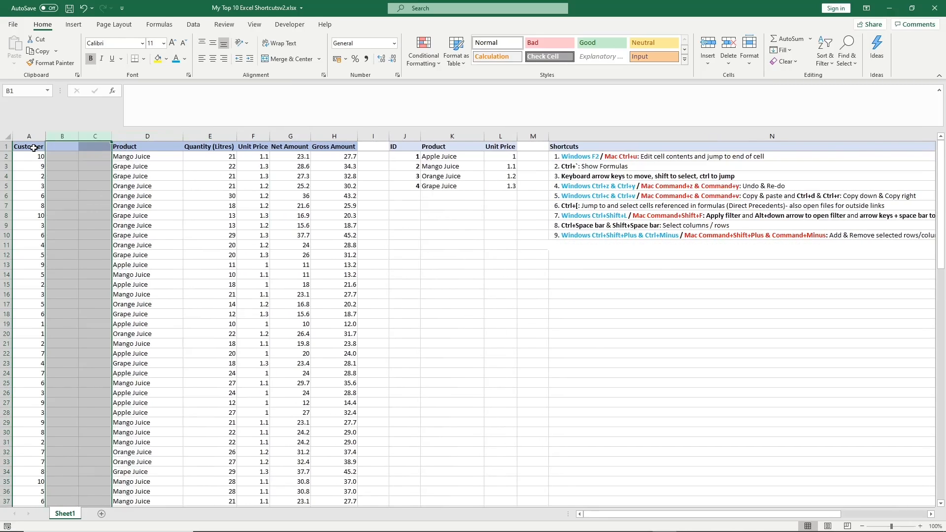
key(ctrl+minus)
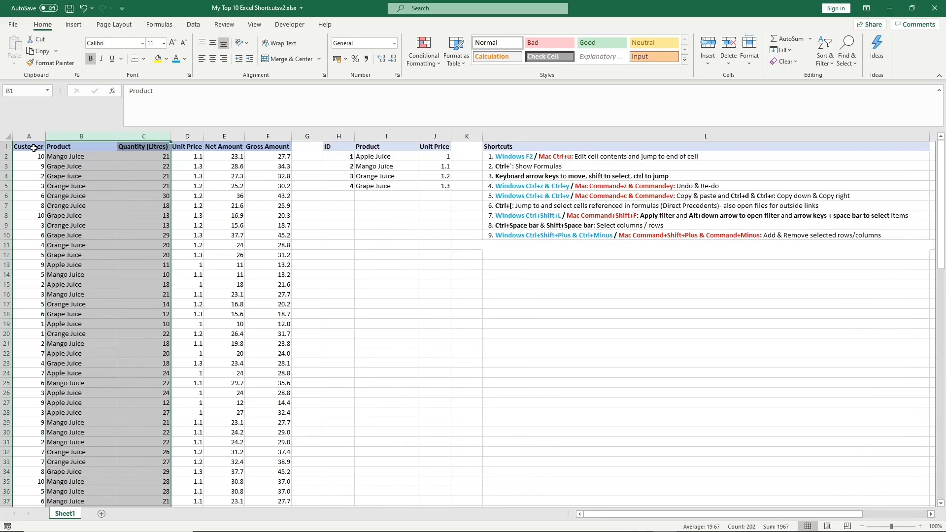
Insert three blank rows at rows 5 to 7, delete them again, and return to the Customer header.
key(Down)
key(Down)
key(Down)
key(Down)
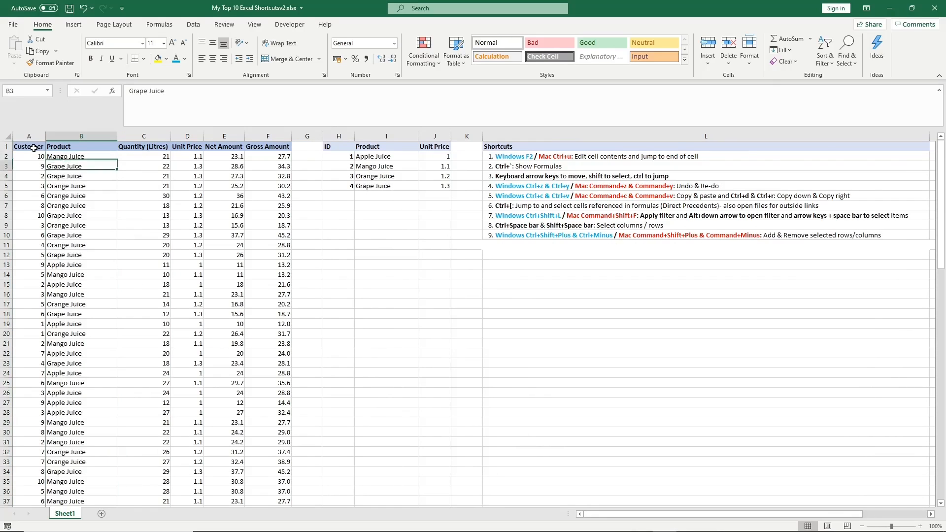
key(shift+space)
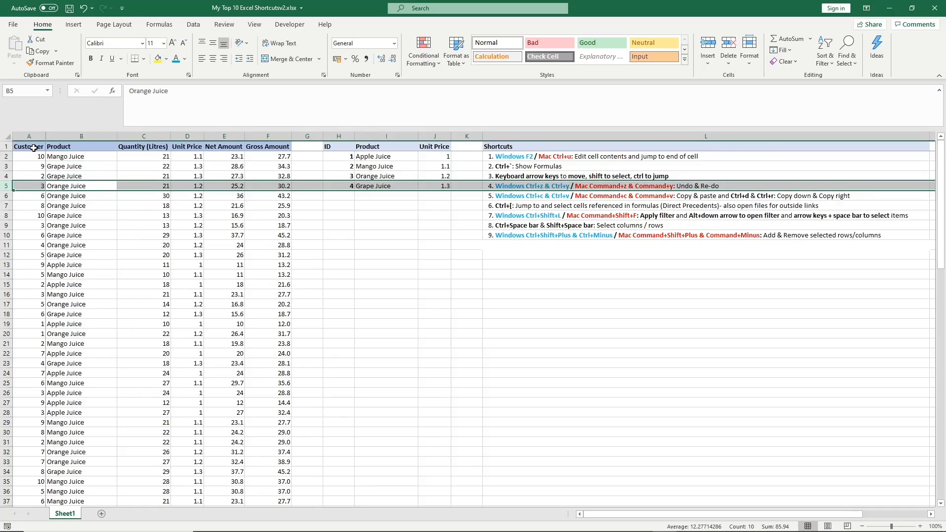
key(shift+Down)
key(shift+Down)
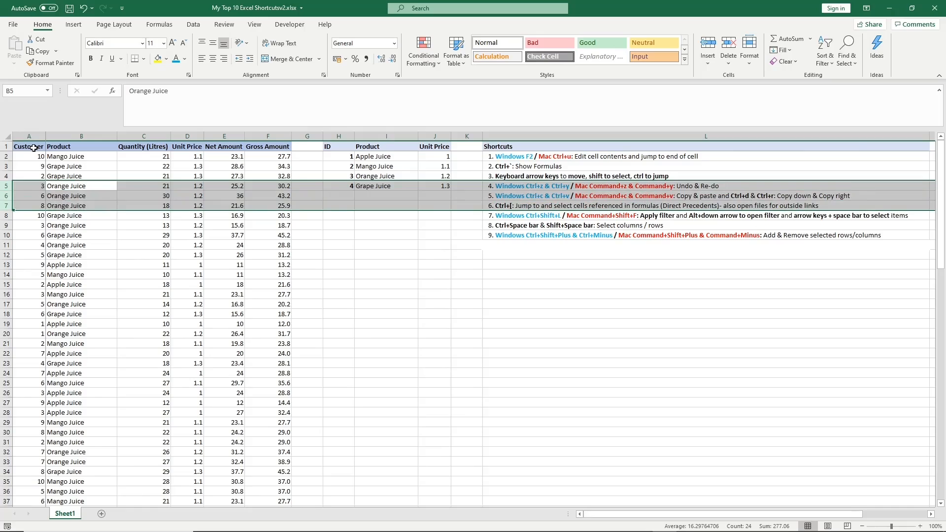
key(ctrl+shift+plus)
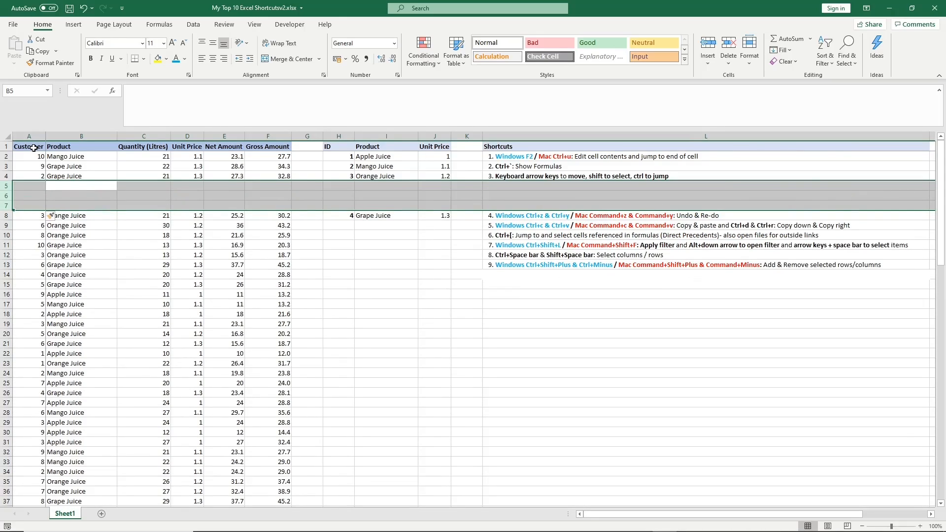
key(ctrl+minus)
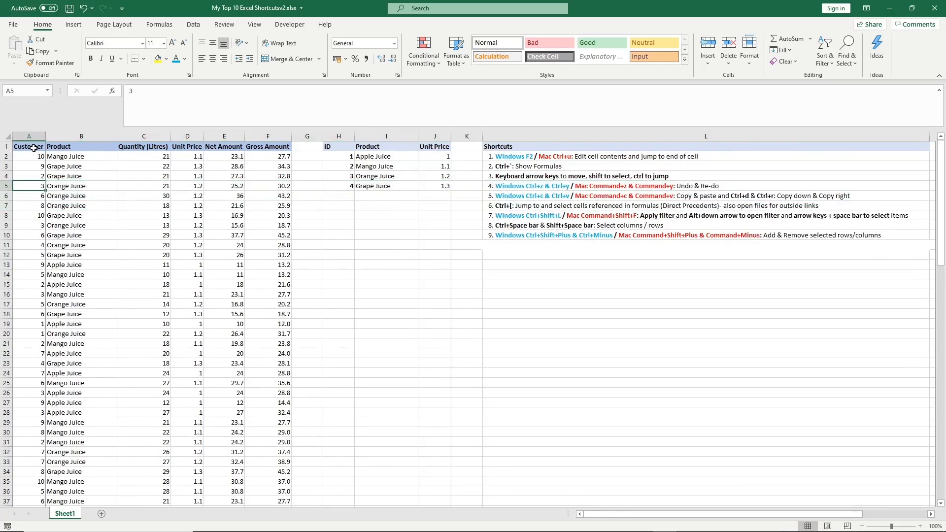
click(33, 148)
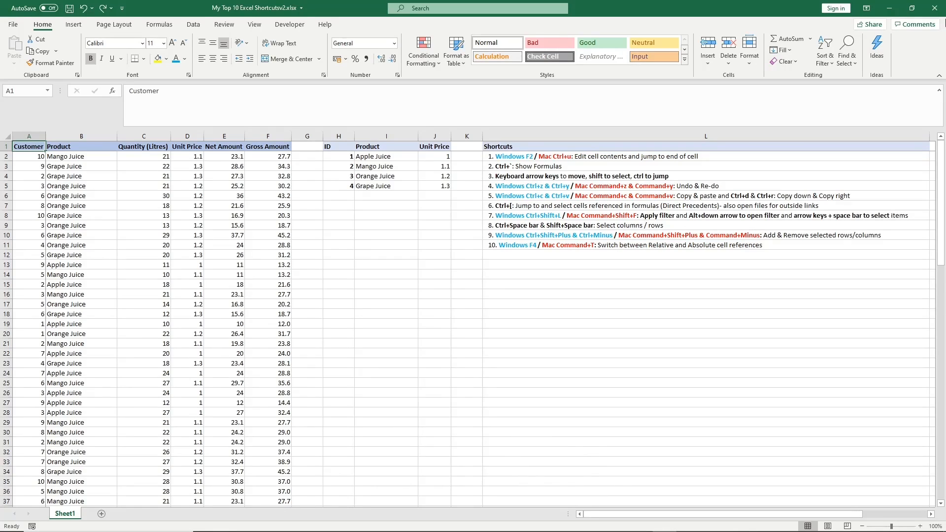
Add a "Tax rate" header in G1 and enter 1.3 below it in G2.
click(282, 156)
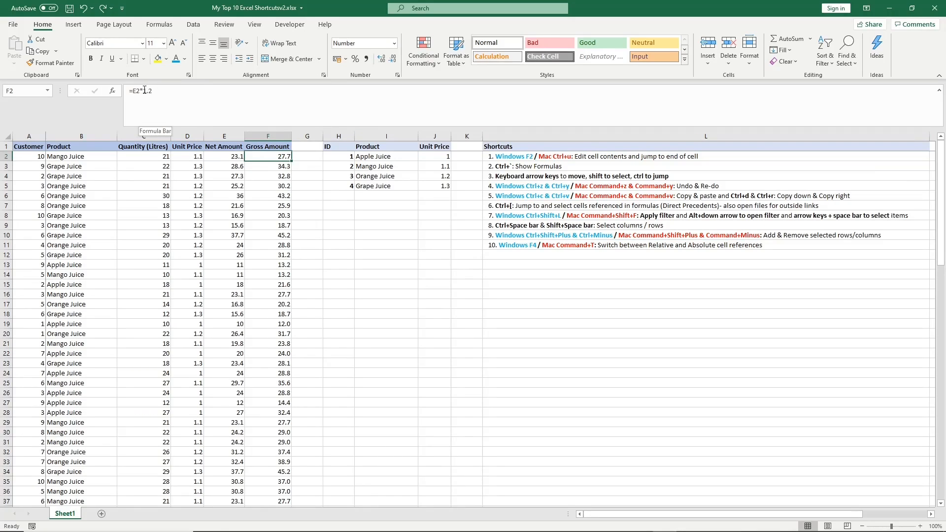
click(309, 145)
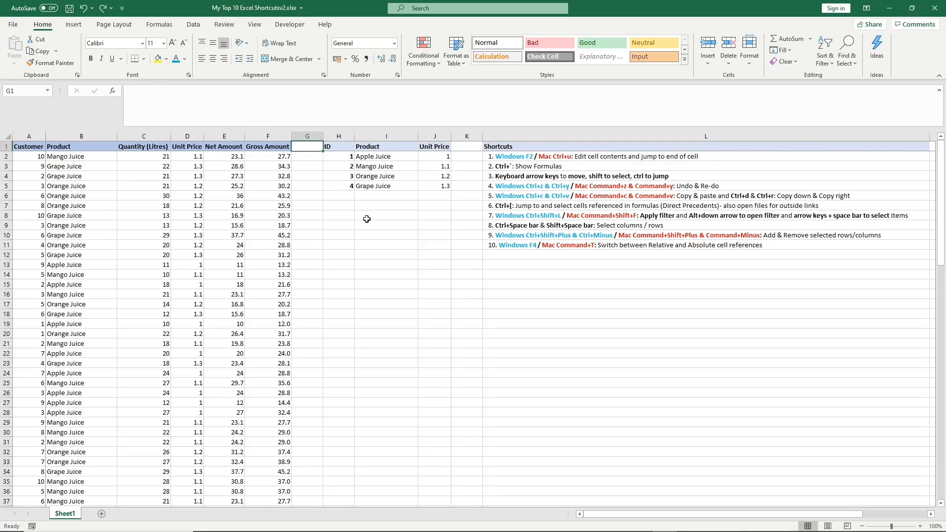
text(Tax rate)
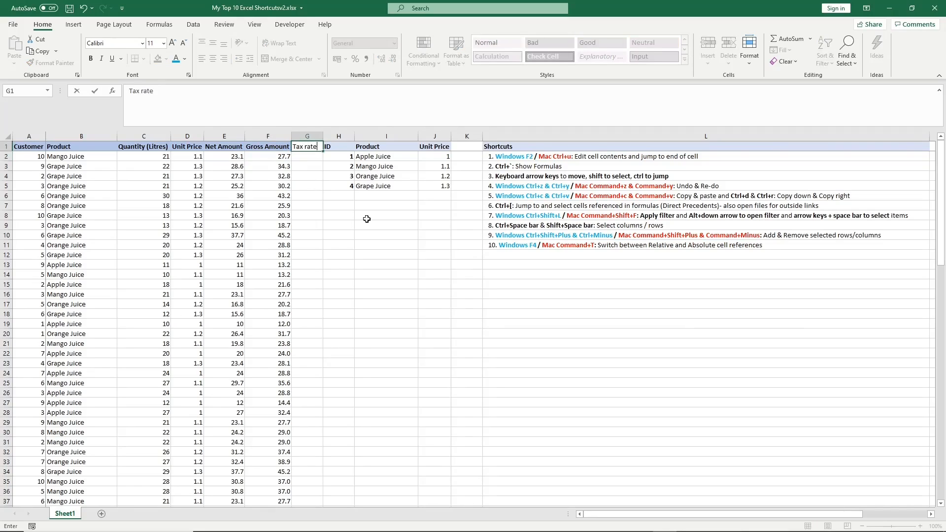
key(Return)
key(Left)
key(Right)
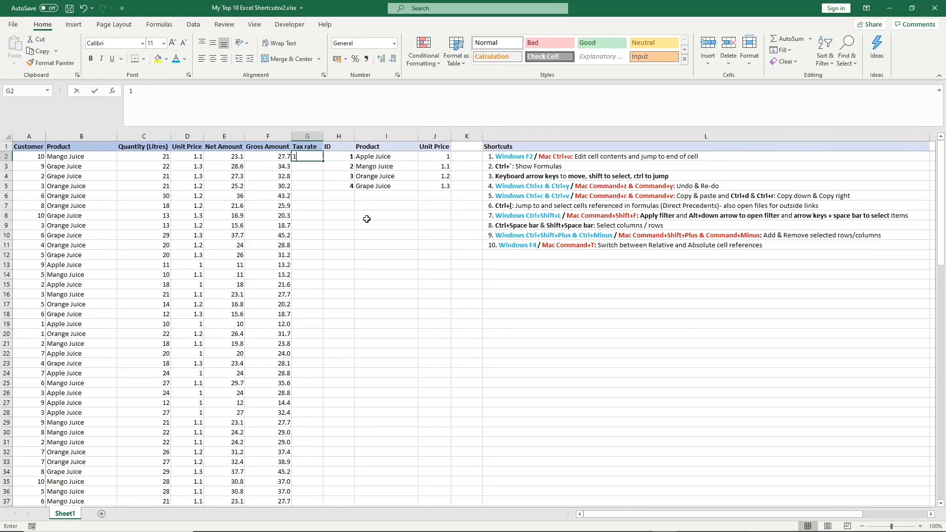
text(1.3)
key(Tab)
Change the Gross Amount formula in F2 to =E2*G2 and fill it down through F15.
key(Left)
key(Left)
drag(143, 91, 160, 91)
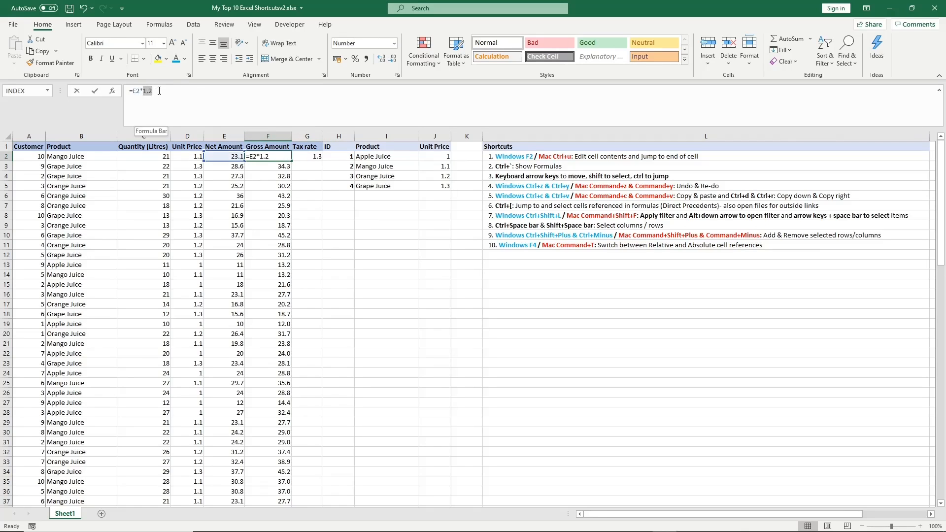
click(312, 157)
key(F4)
key(Return)
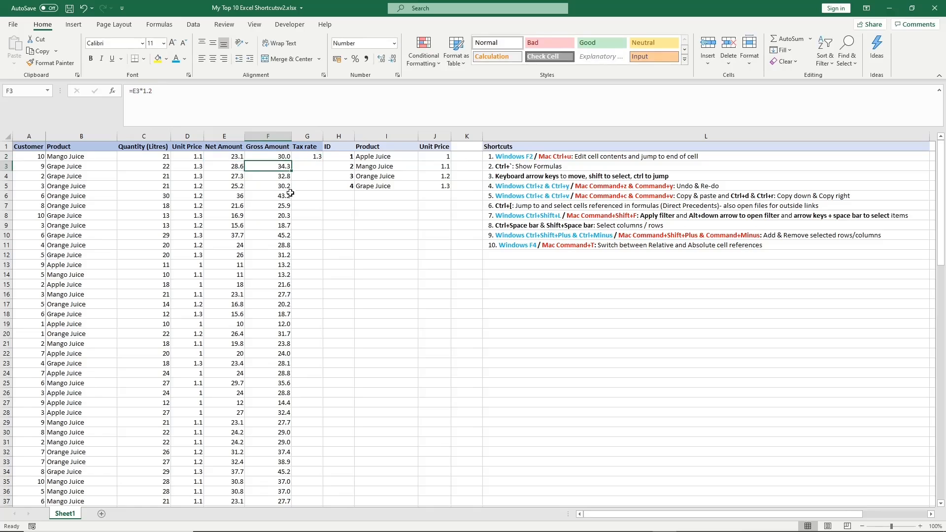
drag(276, 156, 273, 280)
key(ctrl+d)
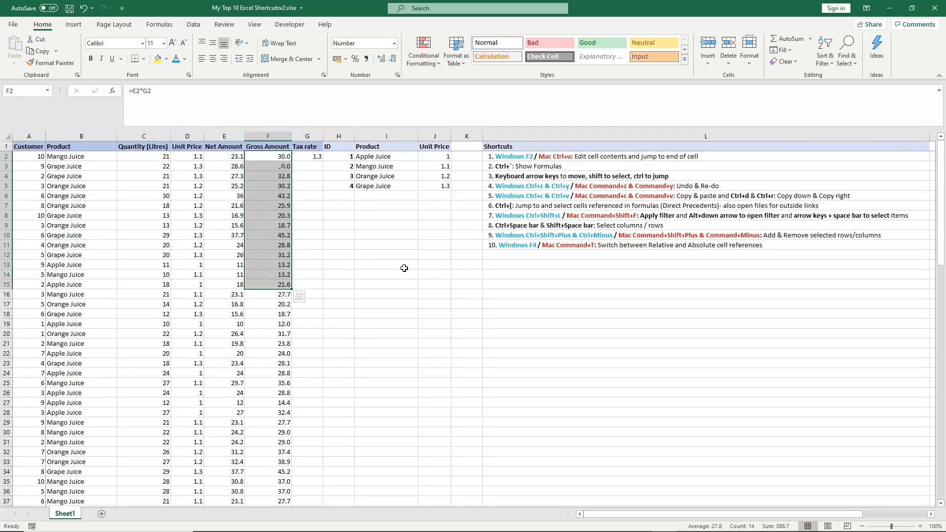
Inspect the cell references in the filled Gross Amount formulas in F3, F4, F5 and F6.
click(272, 166)
key(F2)
key(Escape)
click(270, 179)
key(F2)
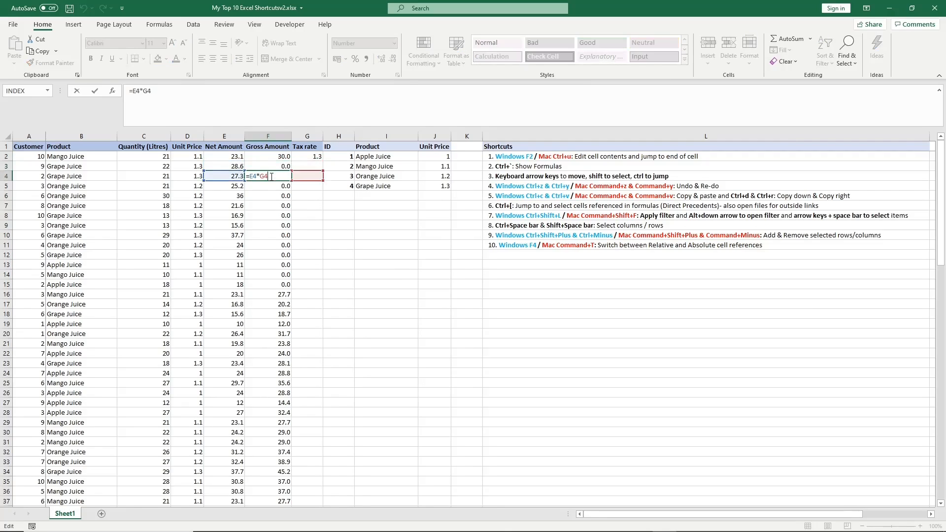
key(Escape)
click(275, 186)
key(F2)
key(Escape)
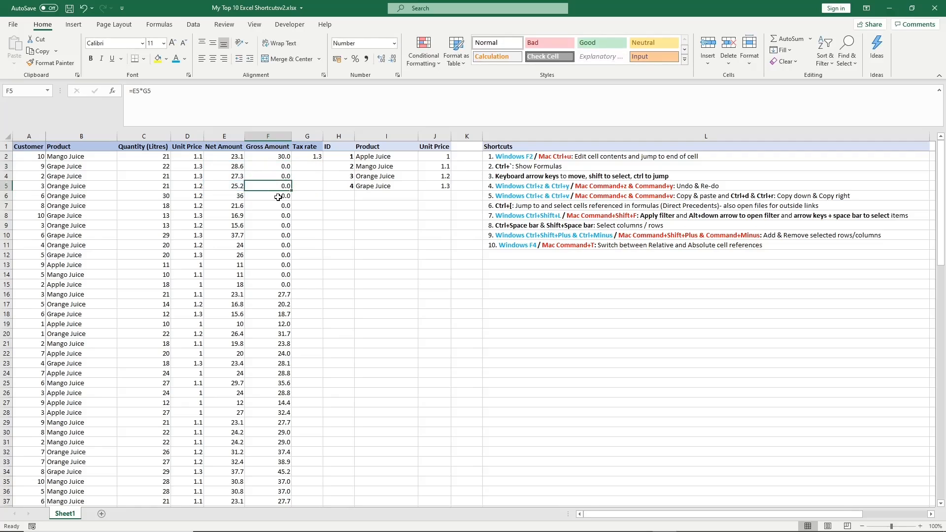
key(Down)
key(F2)
key(Escape)
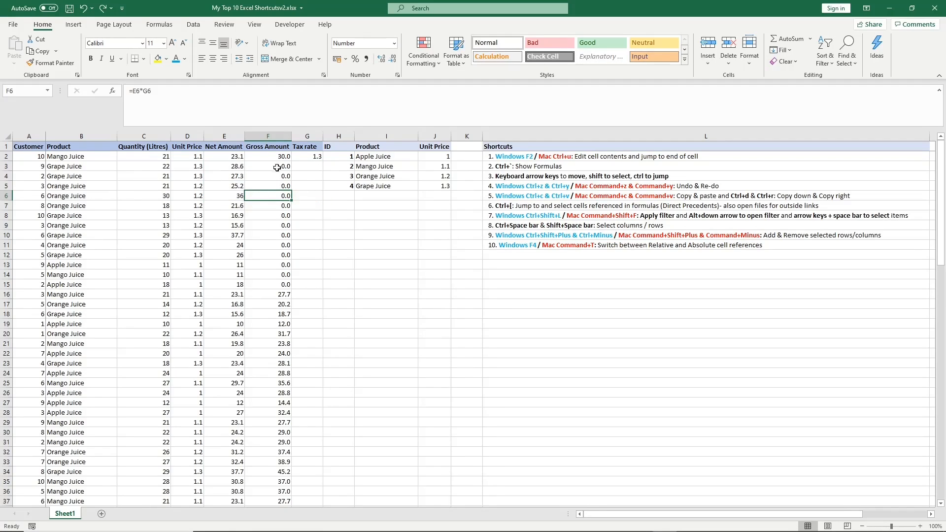
Make the tax rate reference in F2 absolute as =E2*$G$2 and fill the formula down through F15.
click(270, 156)
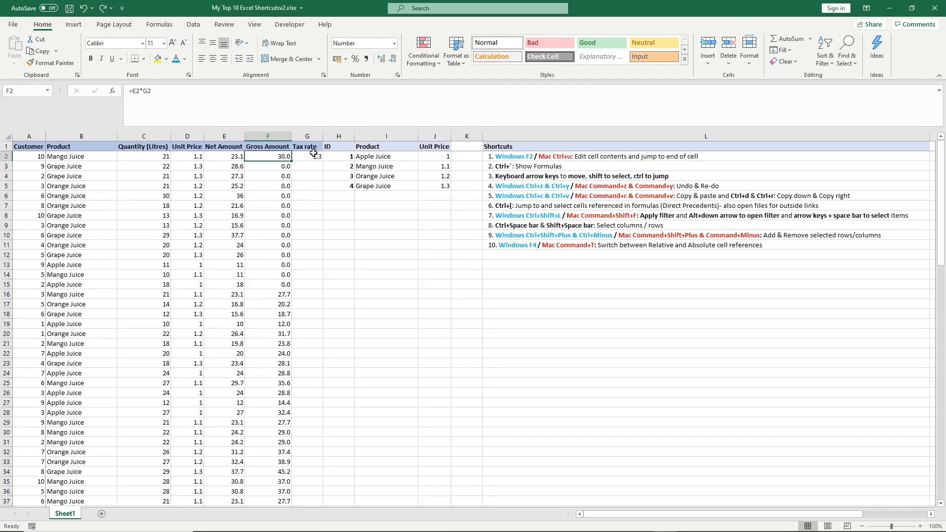
click(142, 90)
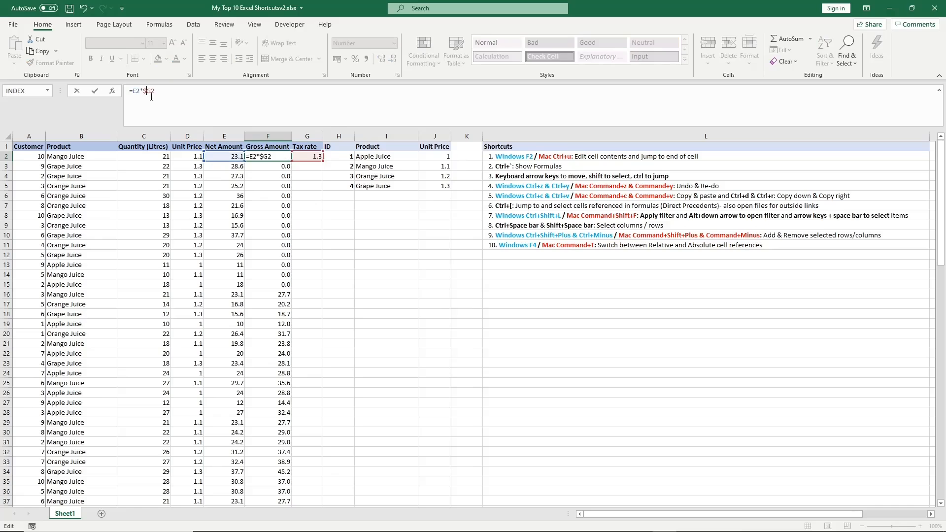
key(F4)
key(ctrl+Return)
drag(283, 158, 276, 284)
key(ctrl+d)
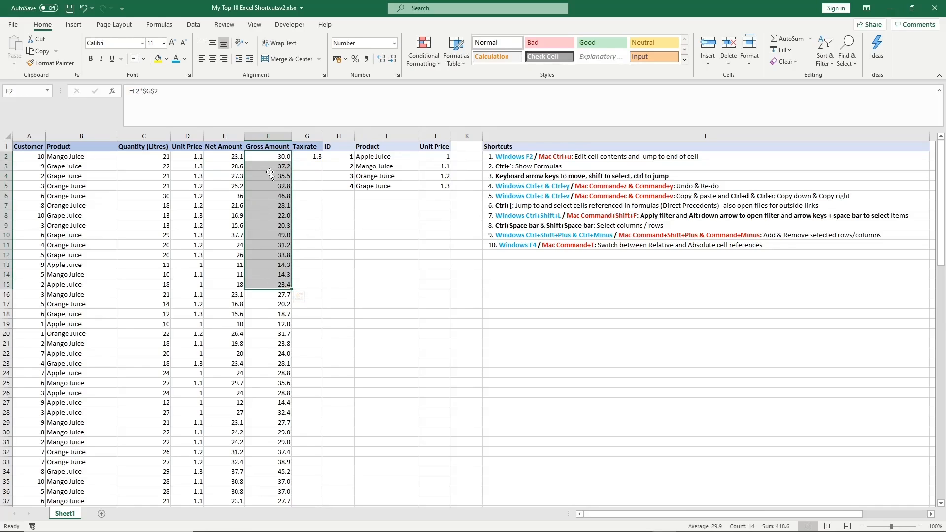
Check the Gross Amount formulas in F4, F5 and F6, and undo the last fill and the absolute reference in F2.
click(270, 176)
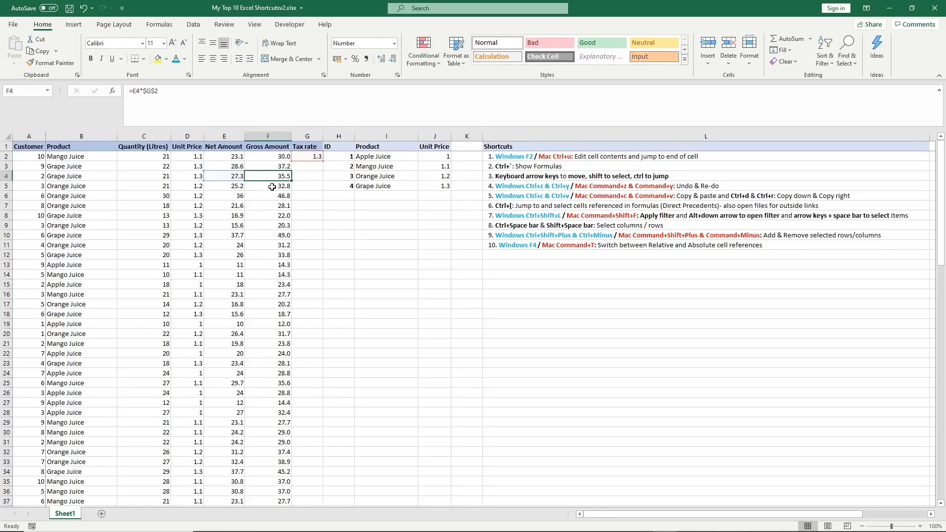
click(272, 186)
click(273, 196)
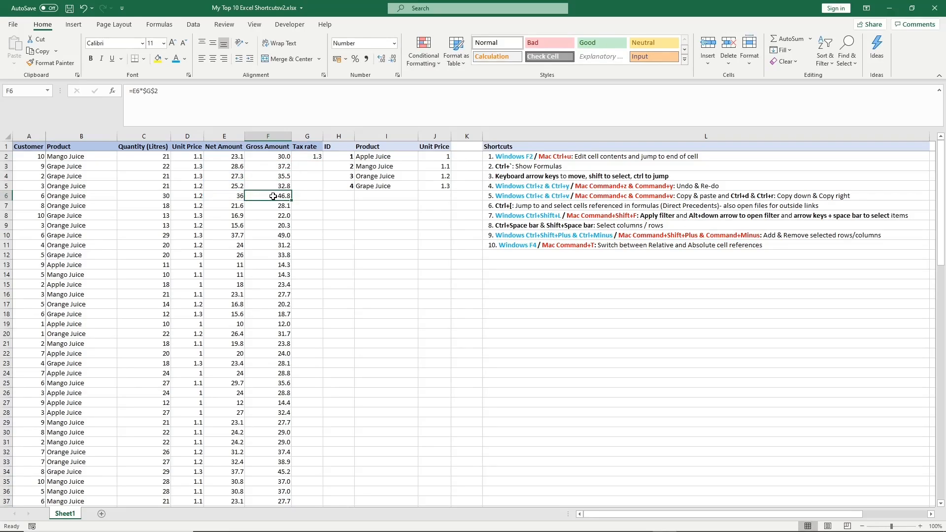
key(ctrl+z)
key(ctrl+z)
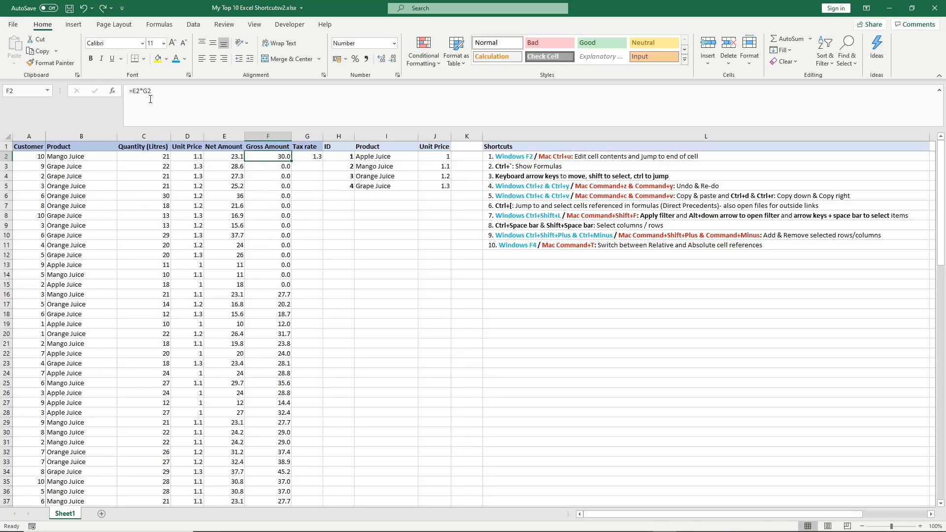
Cycle the G2 reference in F2's formula through its absolute, mixed and relative forms, and commit the formula.
key(F2)
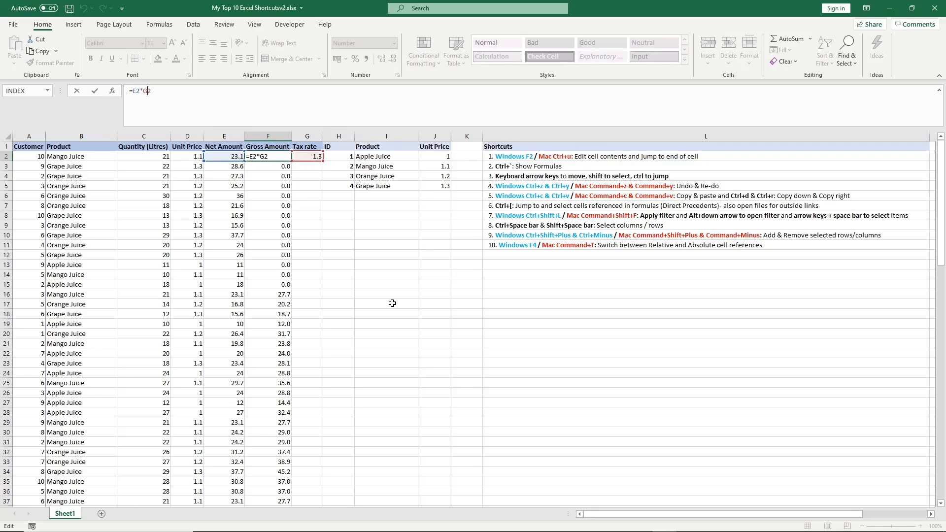
key(F4)
key(F4)
key(F4)
key(F4)
key(Return)
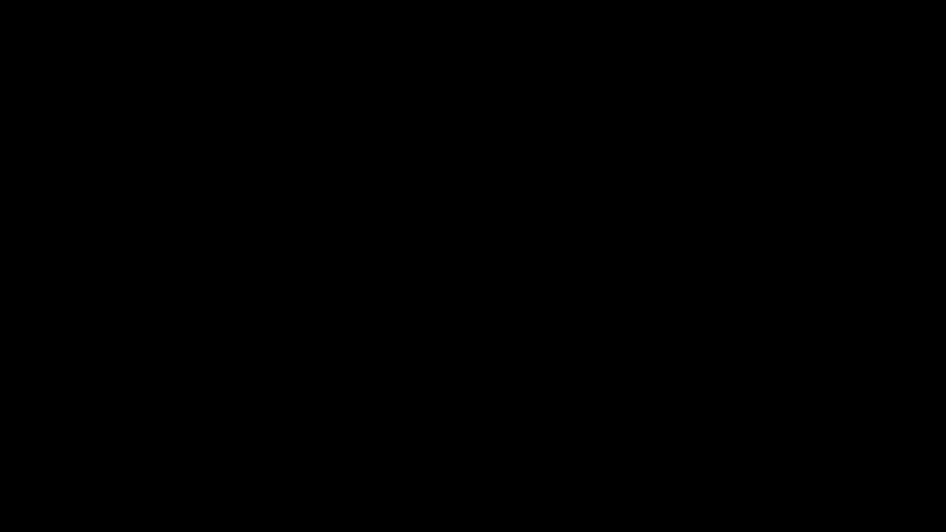